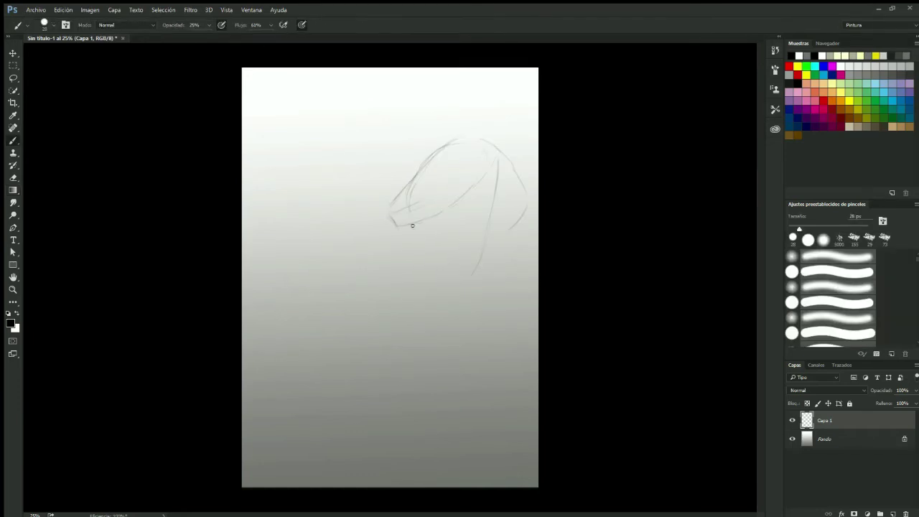
- Shift the sketch up and left, then block in the body and head with mid grey at 13% opacity
left_click_drag(506, 326, 455, 305)
left_click_drag(522, 212, 493, 188)
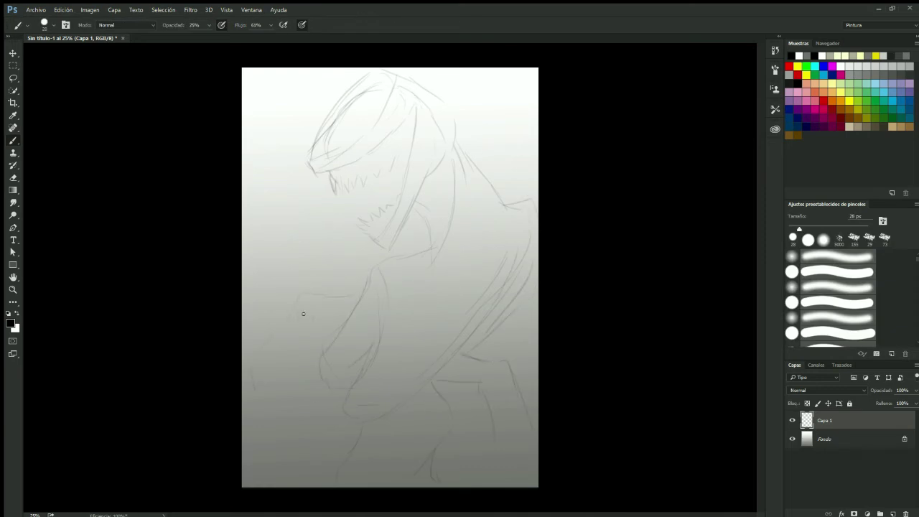
left_click(795, 55)
mouse_move(401, 93)
left_mouse_down()
mouse_move(381, 429)
mouse_move(529, 220)
mouse_move(445, 373)
mouse_move(291, 347)
left_mouse_up()
key("1")
key("3")
mouse_move(353, 151)
left_mouse_down()
mouse_move(441, 246)
mouse_move(495, 143)
left_mouse_up()
- Fill the torso, left leg, lower body, head and neck with lighter grey at full opacity
left_click(376, 96, "alt")
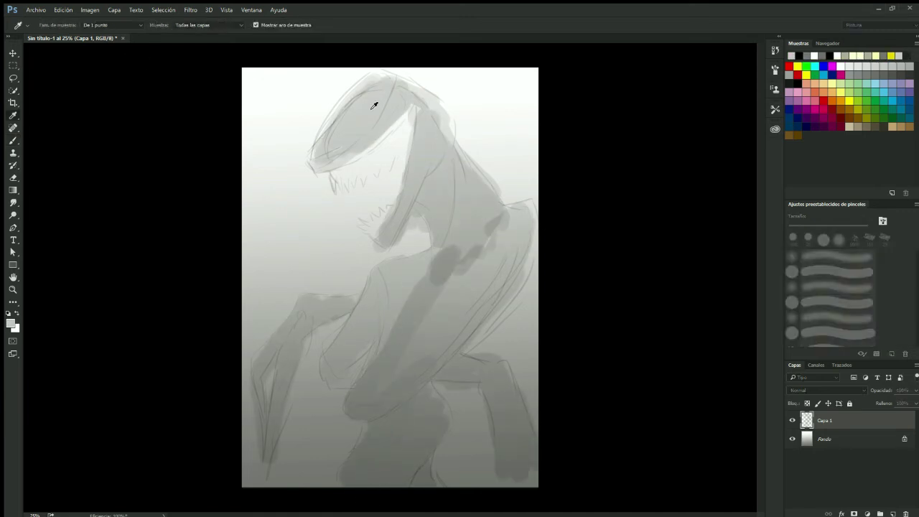
key("0")
left_click_drag(431, 287, 402, 388)
left_click_drag(466, 172, 438, 373)
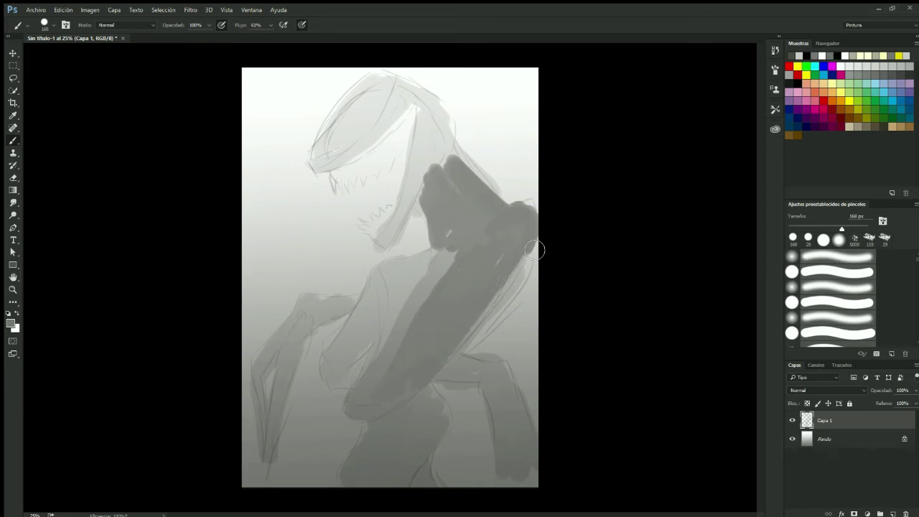
mouse_move(387, 316)
left_mouse_down()
mouse_move(438, 258)
mouse_move(517, 215)
mouse_move(503, 345)
left_mouse_up()
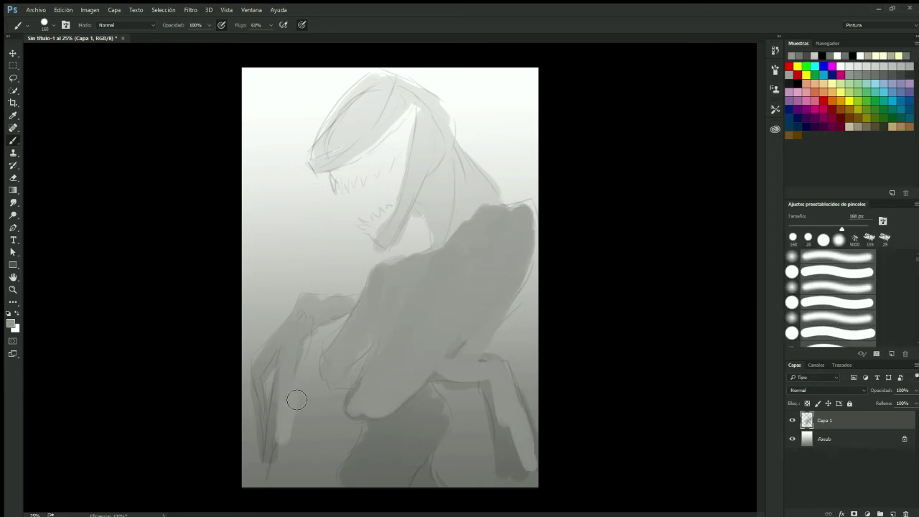
left_click_drag(311, 379, 269, 466)
left_click_drag(323, 158, 348, 163)
left_click_drag(388, 90, 524, 302)
- Switch to black with a 29 px brush and redraw the neck outline
left_click(231, 149, "alt")
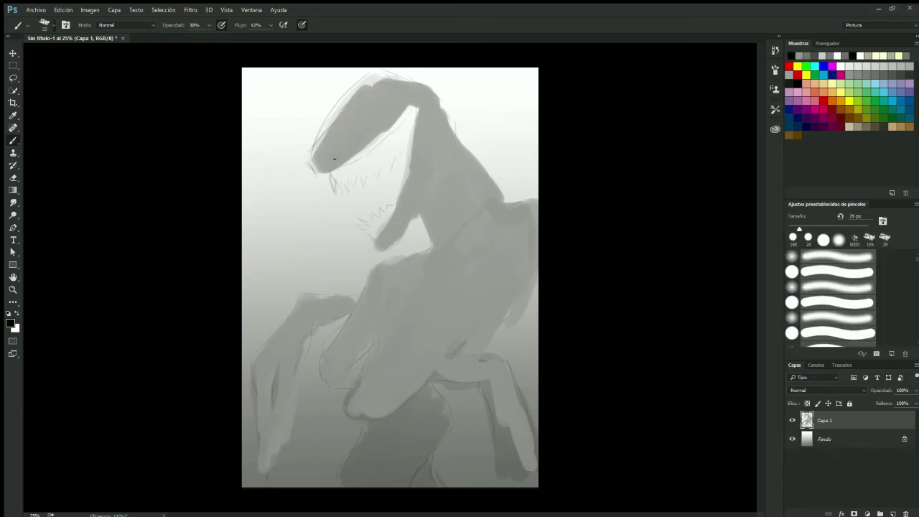
left_click(884, 237)
left_click_drag(409, 92, 378, 245)
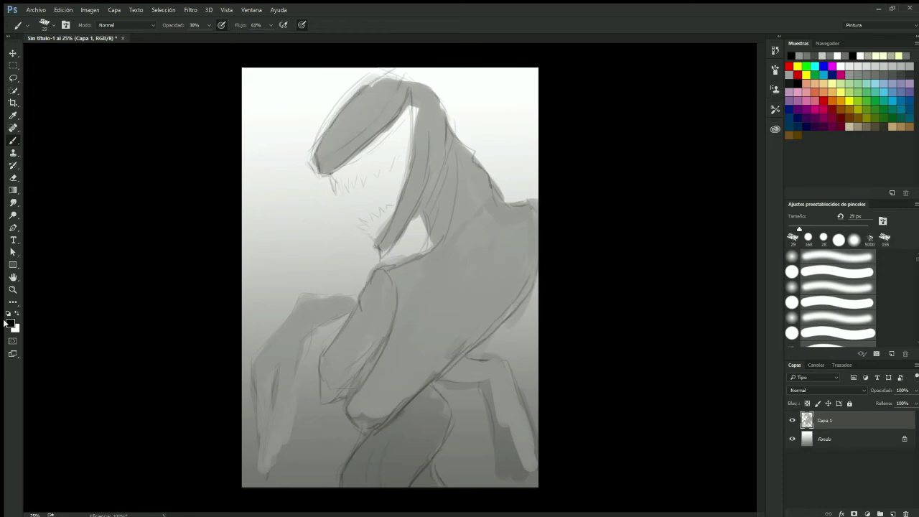
scroll(406, 74, "up", 2)
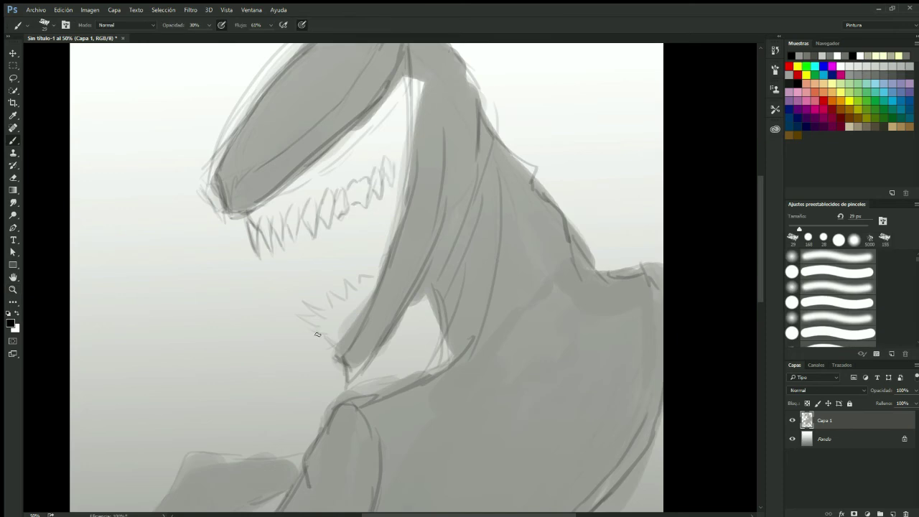
- Darken the neck and jaw edge, then shade the neck, torso, lower body and legs in darker grey
scroll(757, 194, "up", 2)
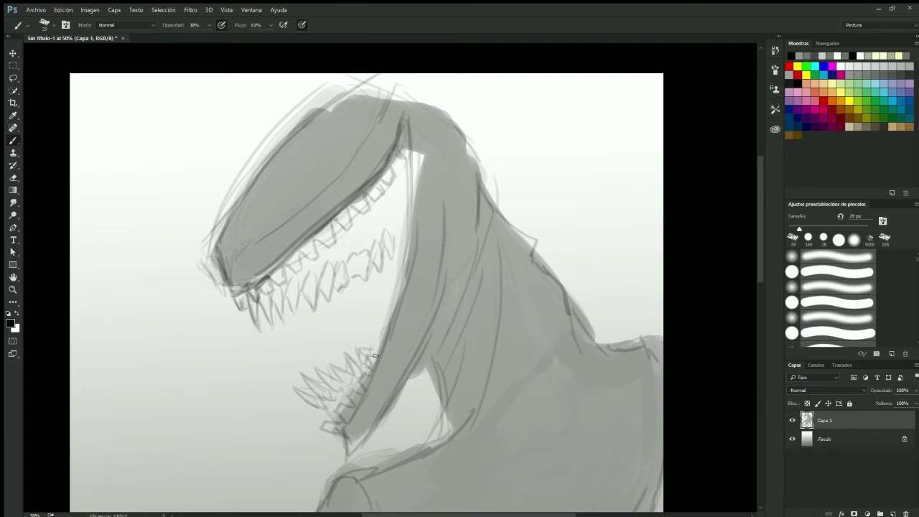
left_click_drag(407, 130, 345, 452)
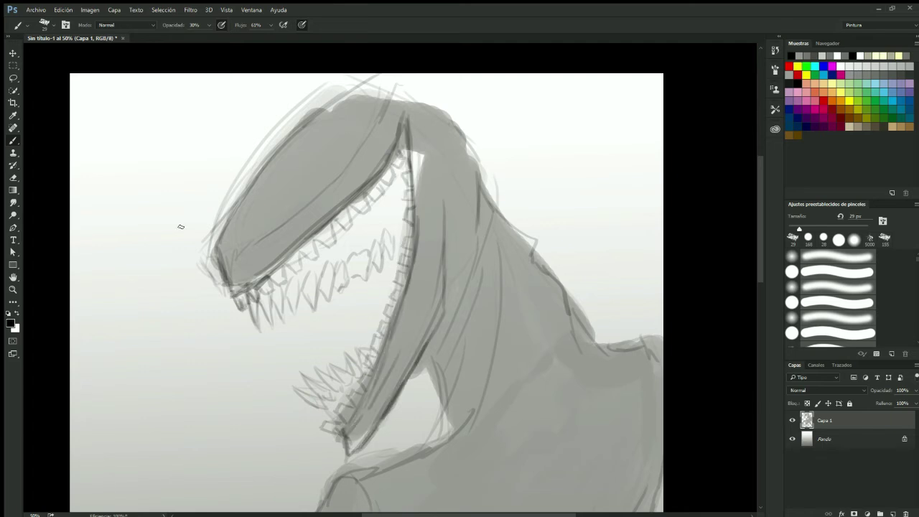
scroll(184, 322, "down", 3)
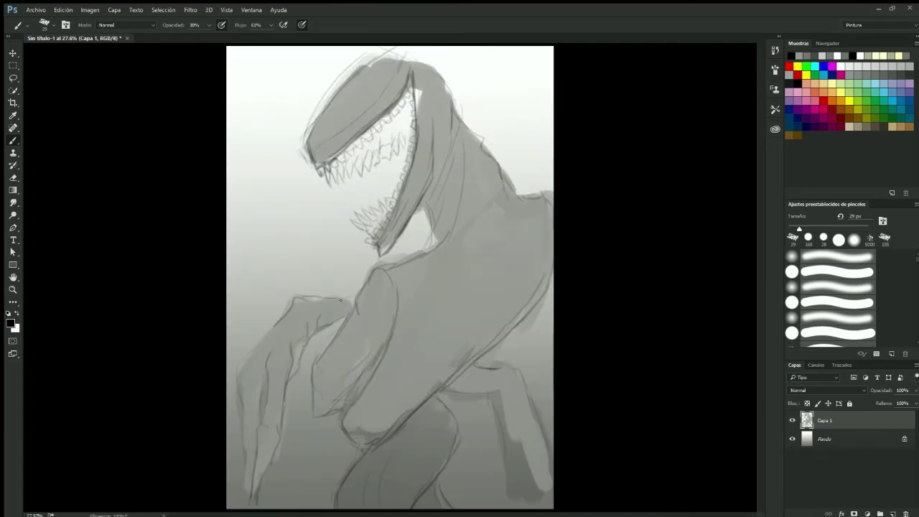
left_click(351, 108, "alt")
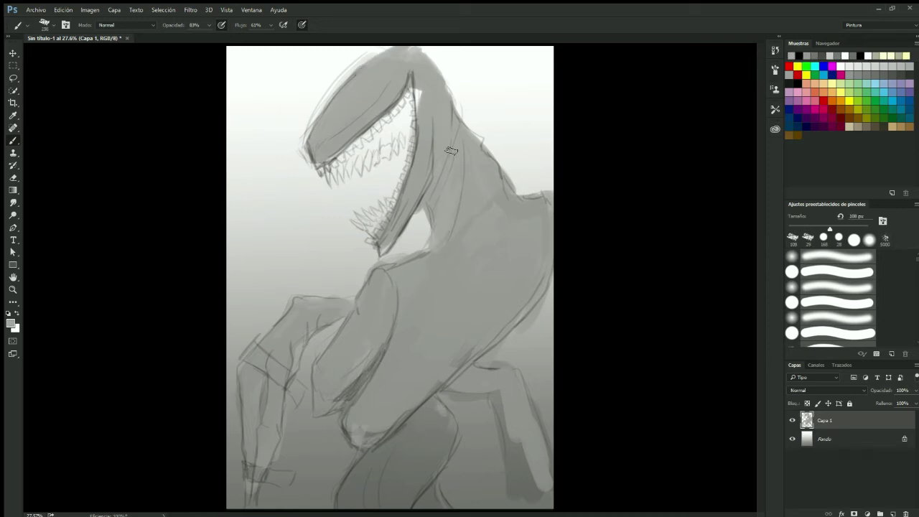
left_click_drag(337, 367, 316, 408)
left_click_drag(391, 302, 344, 445)
left_click_drag(502, 237, 520, 456)
left_click_drag(445, 128, 463, 257)
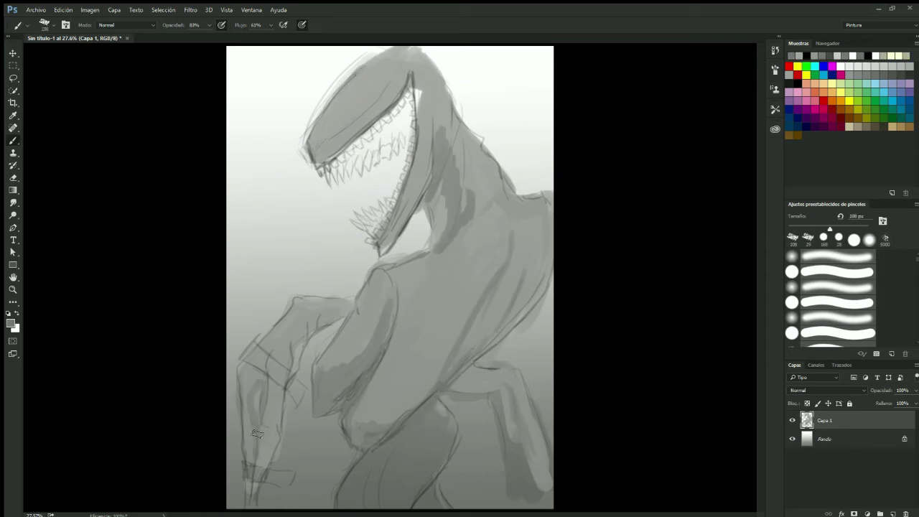
- Add deep black shading at 23% opacity over the head, neck, torso, arm, legs and hips
key("d")
key("2")
key("3")
left_click_drag(373, 115, 330, 154)
mouse_move(412, 79)
left_mouse_down()
mouse_move(459, 244)
mouse_move(366, 319)
left_mouse_up()
left_click_drag(388, 316, 369, 392)
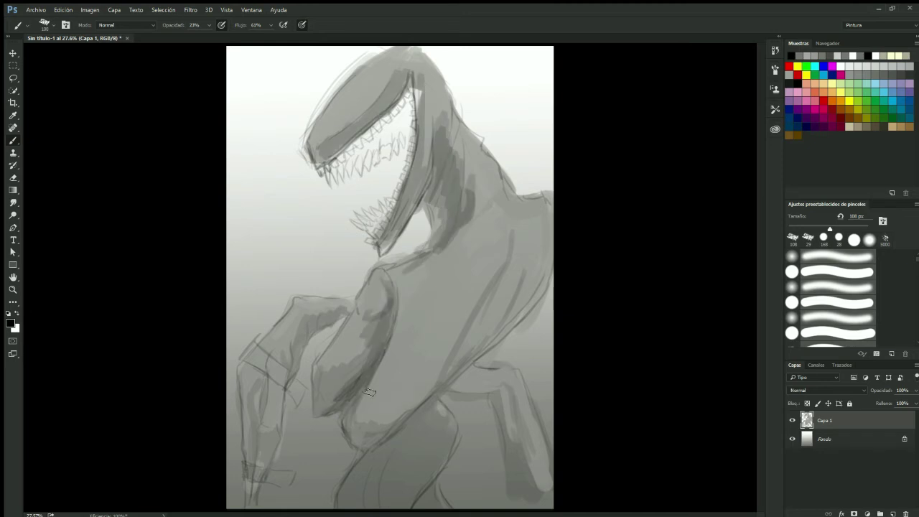
left_click_drag(460, 337, 359, 502)
left_click_drag(331, 308, 251, 488)
left_click_drag(503, 380, 531, 502)
left_click_drag(474, 273, 322, 423)
left_click_drag(517, 265, 338, 502)
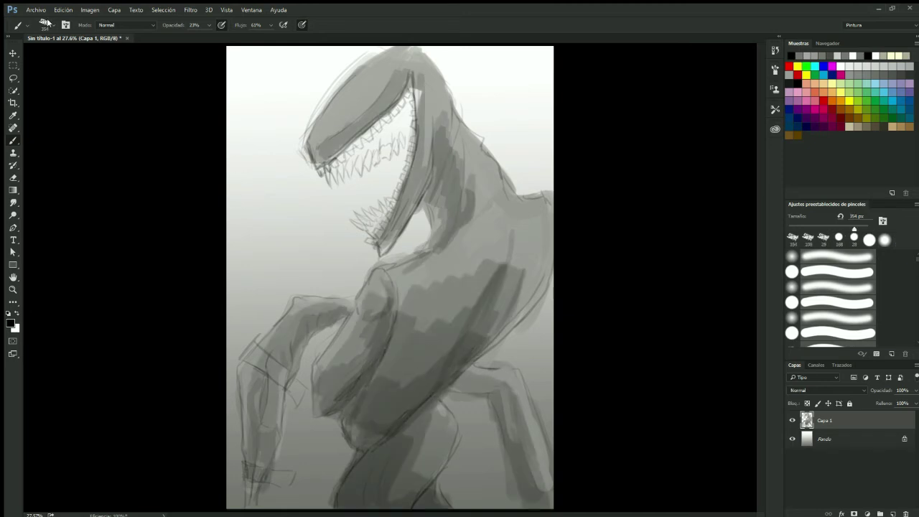
- Zoom in to shade the upper teeth and outline the upper jaw edge, then fit the canvas
scroll(414, 107, "up", 2)
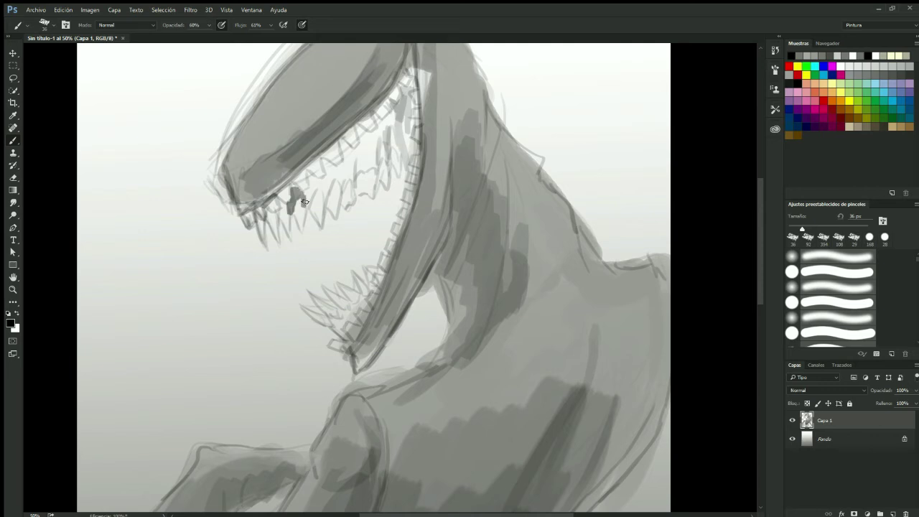
mouse_move(341, 162)
left_mouse_down()
mouse_move(373, 137)
mouse_move(397, 151)
left_mouse_up()
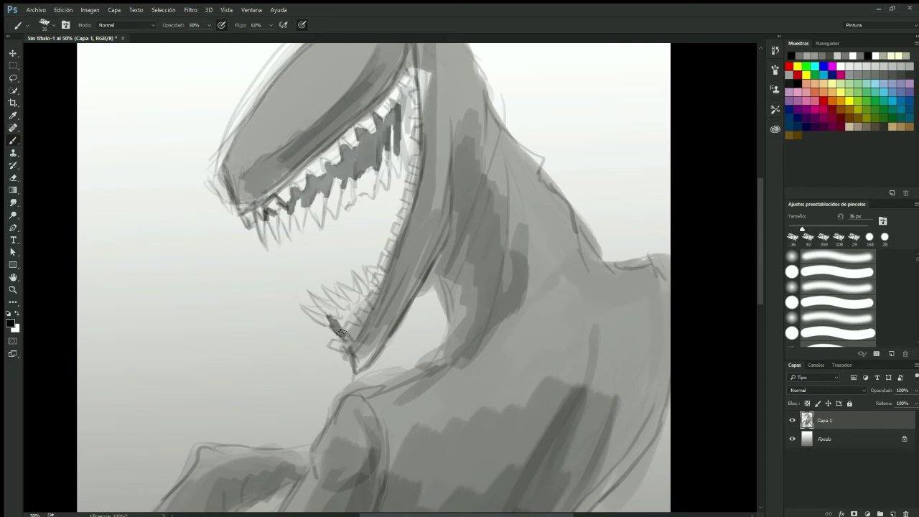
left_click_drag(237, 212, 406, 52)
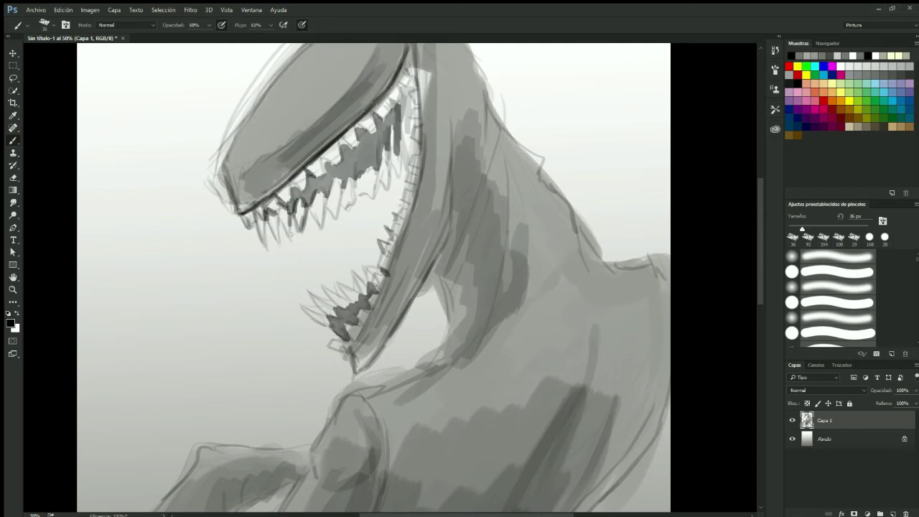
left_click_drag(298, 219, 392, 178)
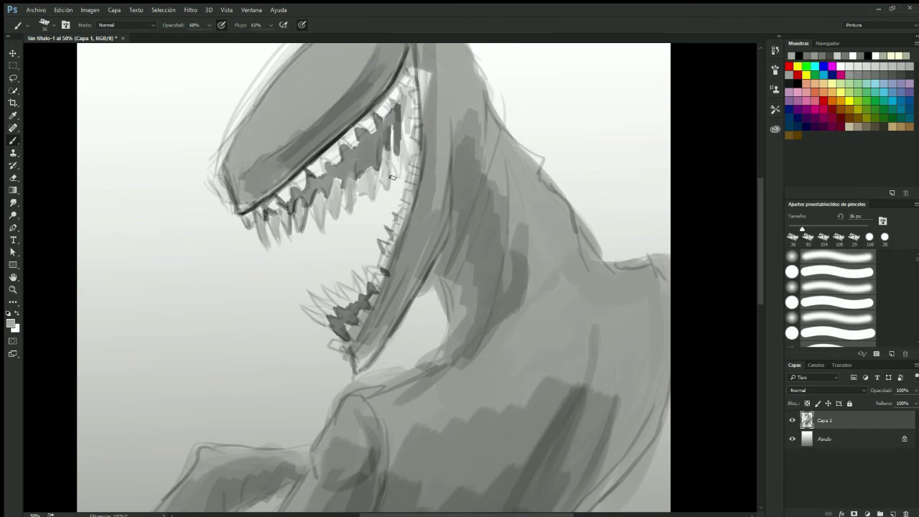
key("ctrl+0")
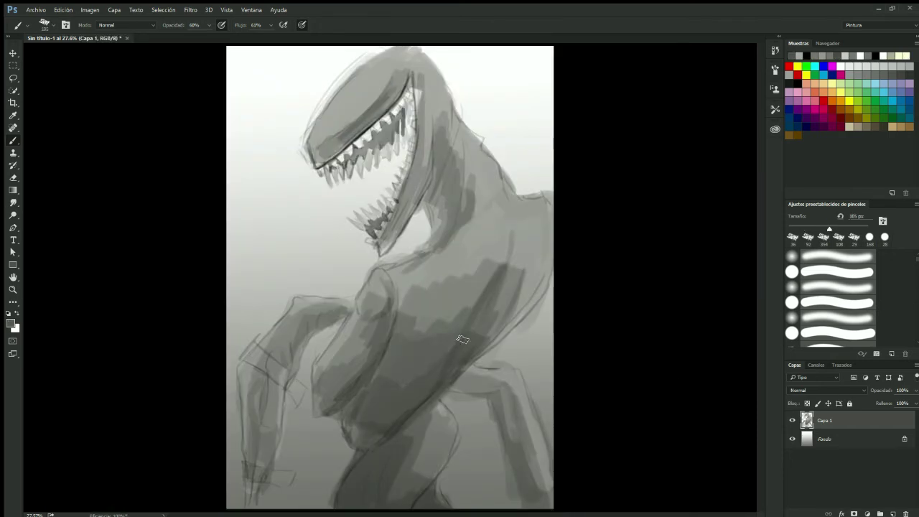
- Shade the chest, belly, lower body and legs in grey and smooth the neck beside the teeth
left_click_drag(433, 293, 400, 336)
left_click_drag(476, 292, 431, 335)
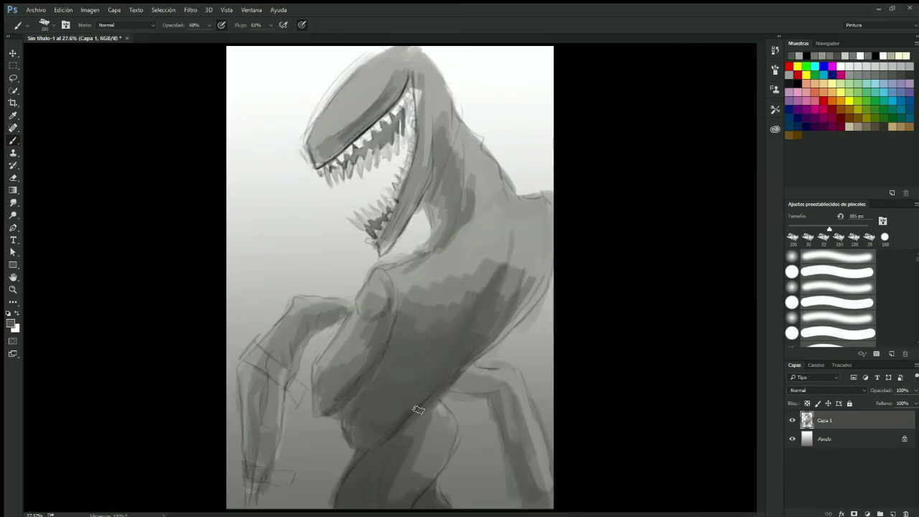
left_click_drag(452, 417, 409, 477)
mouse_move(468, 259)
left_mouse_down()
mouse_move(402, 289)
mouse_move(488, 359)
left_mouse_up()
left_click_drag(431, 316, 322, 387)
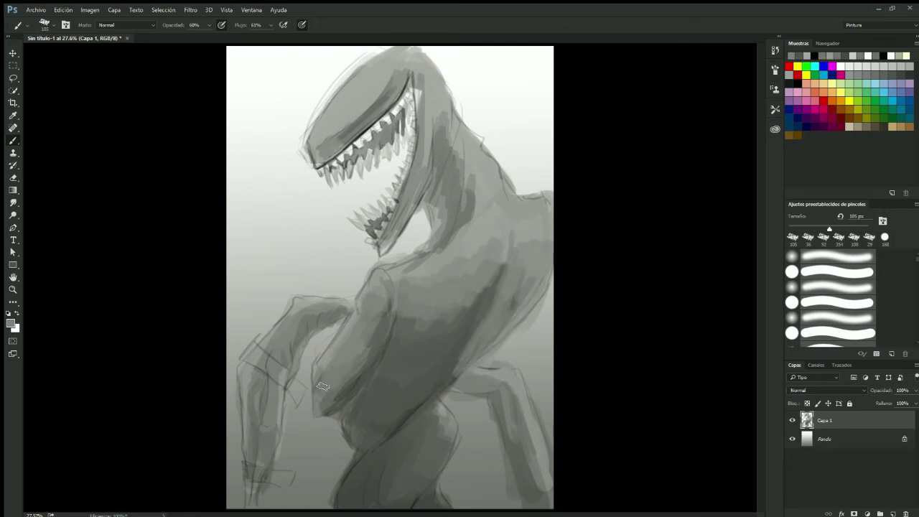
left_click_drag(452, 136, 452, 252)
- Sample greys from the painting to darken and blend the neck, torso and lower-body shading
key("i")
key("b")
left_click_drag(437, 150, 424, 220)
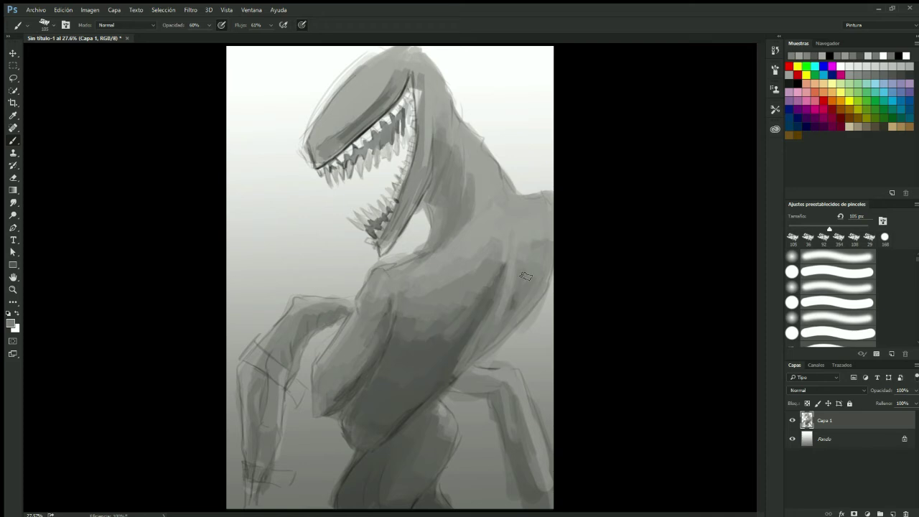
left_click_drag(421, 75, 433, 178)
left_click(388, 428, "alt")
mouse_move(438, 373)
left_mouse_down()
mouse_move(509, 330)
mouse_move(345, 373)
left_mouse_up()
mouse_move(309, 330)
left_mouse_down()
mouse_move(502, 430)
mouse_move(517, 474)
left_mouse_up()
left_click(438, 430, "alt")
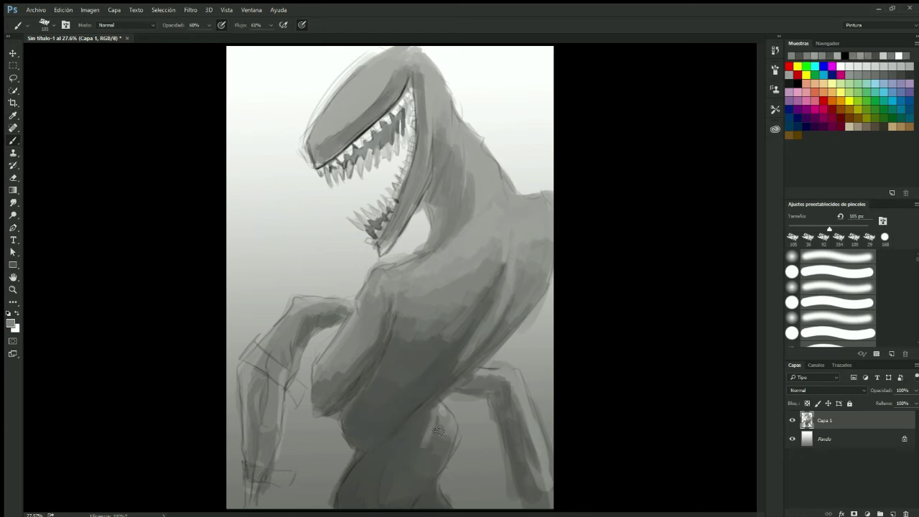
left_click_drag(437, 430, 431, 503)
left_click(495, 220, "alt")
- Paint light highlights on the neck, shoulder, left arm, legs, head and chest
left_click_drag(488, 400, 534, 466)
left_click_drag(388, 68, 531, 201)
mouse_move(289, 301)
left_mouse_down()
mouse_move(339, 302)
mouse_move(273, 337)
left_mouse_up()
left_click_drag(323, 72, 395, 144)
left_click_drag(423, 57, 496, 179)
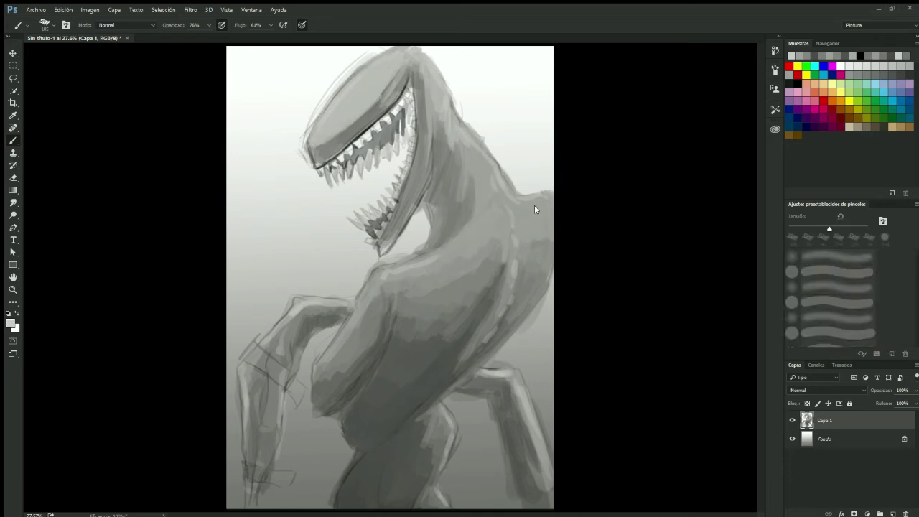
left_click_drag(488, 236, 410, 283)
left_click_drag(539, 205, 484, 179)
left_click_drag(380, 272, 366, 305)
- Soften the chest highlights and brighten the belly and lower leg at 54% opacity
key("5")
key("4")
mouse_move(480, 287)
left_mouse_down()
mouse_move(426, 334)
mouse_move(409, 377)
left_mouse_up()
left_click_drag(420, 503, 434, 420)
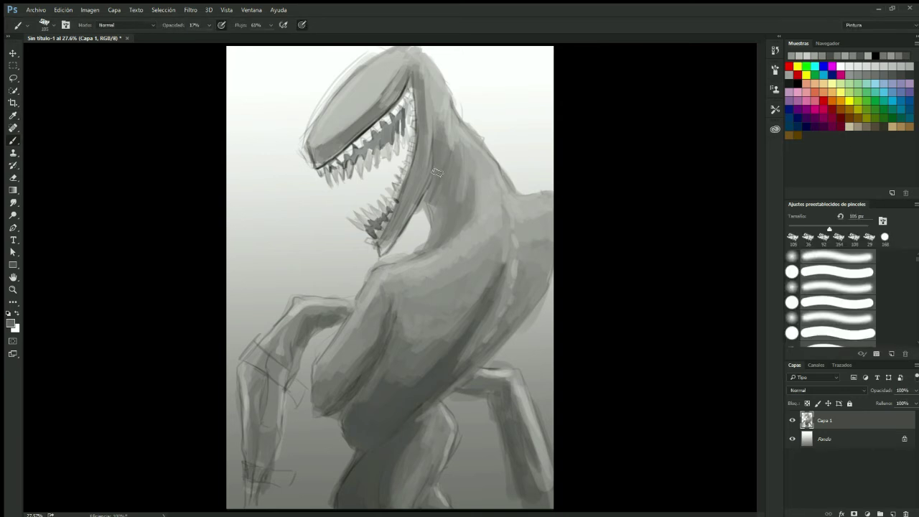
- At 47% opacity, darken the neck, throat and chest, then zoom in on the jaws
key("4")
key("7")
left_click_drag(436, 172, 452, 244)
left_click_drag(423, 158, 402, 215)
left_click_drag(370, 316, 366, 402)
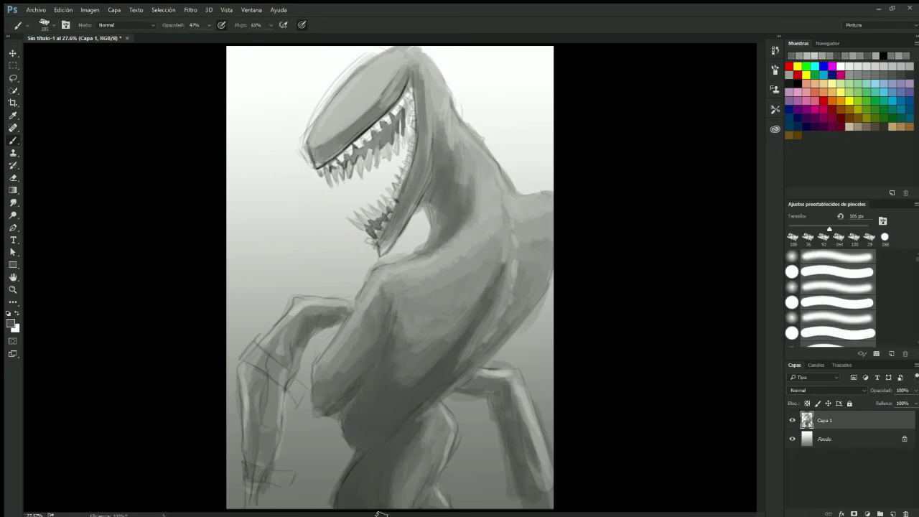
mouse_move(215, 151)
left_mouse_down()
mouse_move(240, 152)
mouse_move(316, 93)
left_mouse_up()
- Paint darker strokes along the upper teeth at 87% opacity
scroll(316, 100, "up", 5)
key("8")
key("7")
left_click_drag(308, 244, 435, 141)
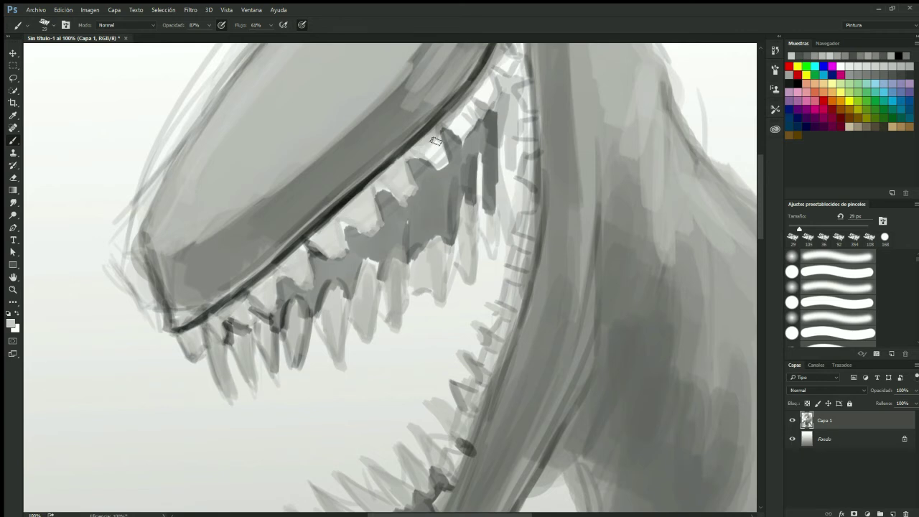
scroll(431, 251, "down", 5)
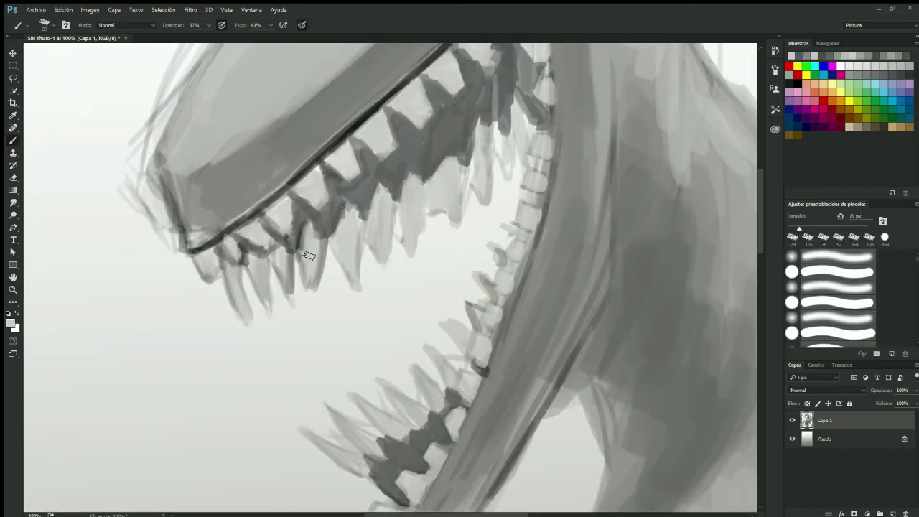
- Highlight the upper and lower teeth with light strokes and rotate the view
left_click_drag(308, 256, 383, 202)
left_click_drag(486, 128, 504, 162)
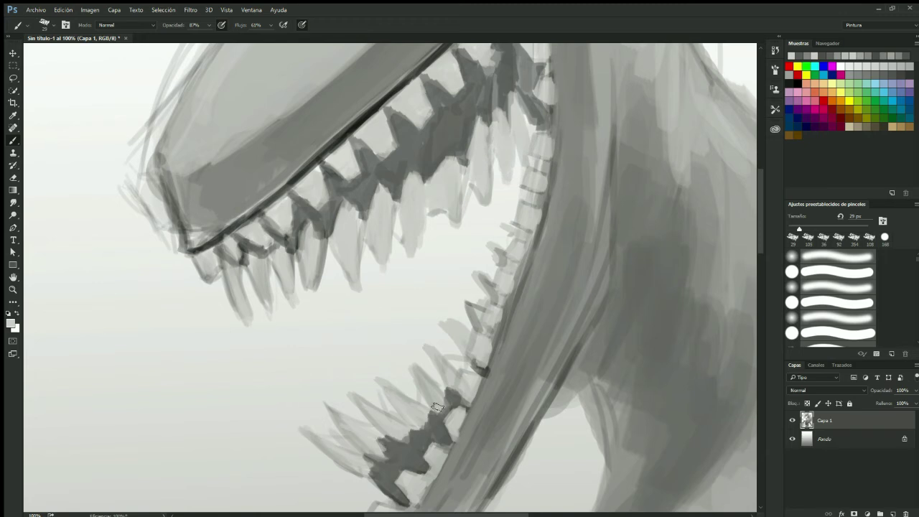
left_click_drag(436, 407, 423, 376)
key("r")
mouse_move(402, 287)
left_mouse_down()
mouse_move(361, 209)
mouse_move(243, 269)
left_mouse_up()
- Paint dark shadows between the upper teeth at 42% opacity, then fit the canvas
key("4")
key("2")
left_click_drag(309, 179, 215, 222)
left_click_drag(369, 137, 294, 215)
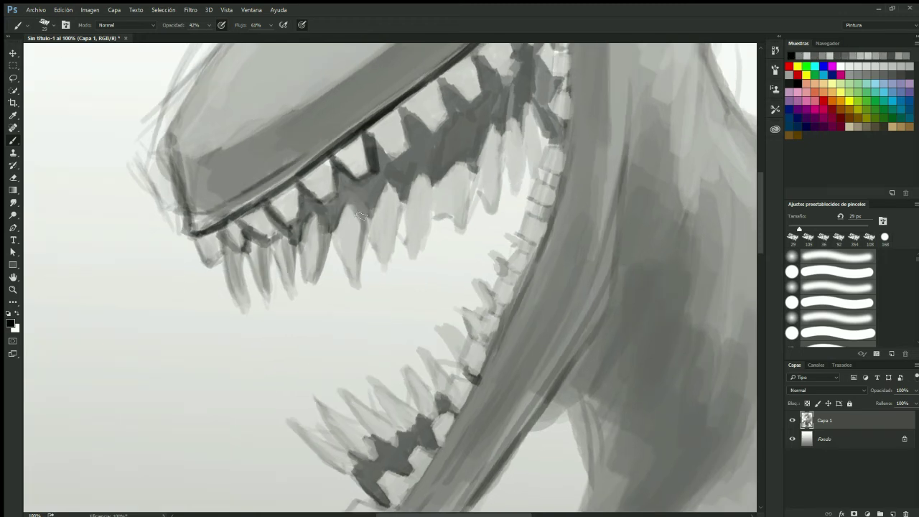
left_click_drag(402, 183, 359, 273)
left_click_drag(265, 247, 237, 305)
left_click_drag(354, 268, 495, 136)
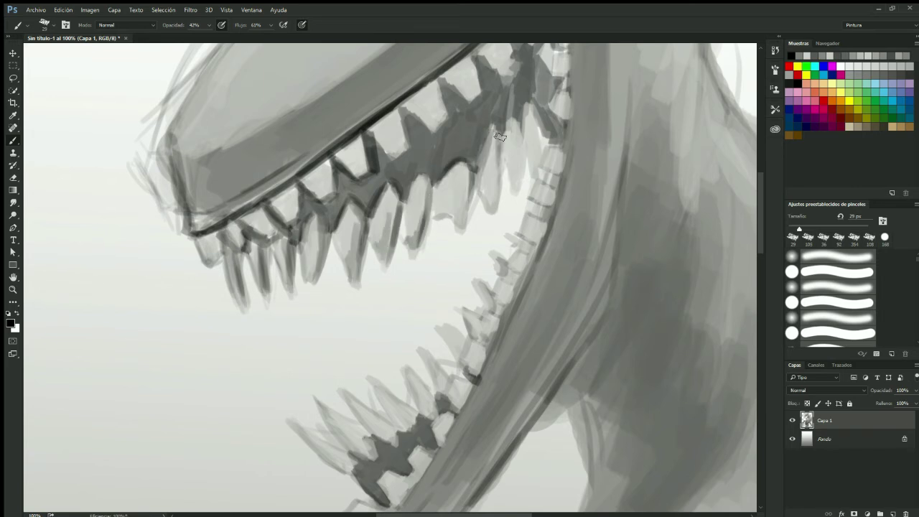
key("ctrl+0")
scroll(402, 74, "up", 3)
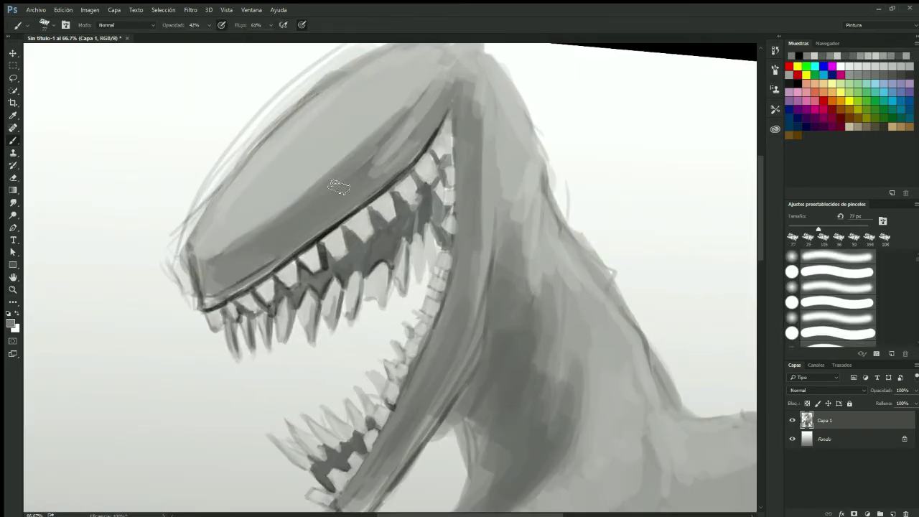
- Shade the neck and jaw with dark strokes at 16% opacity
scroll(545, 340, "down", 5)
key("1")
key("6")
left_click_drag(477, 298, 481, 359)
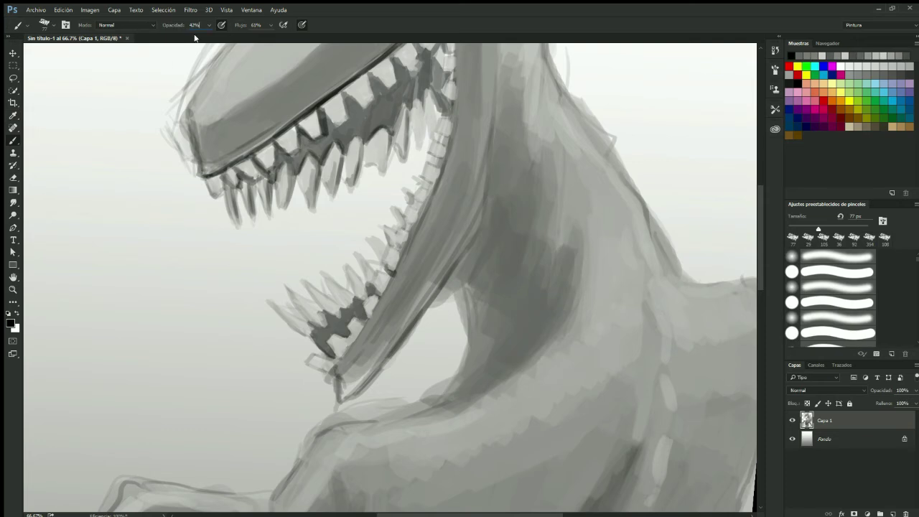
left_click_drag(495, 115, 459, 359)
left_click_drag(559, 216, 467, 388)
left_click_drag(516, 214, 466, 323)
scroll(402, 251, "down", 3)
mouse_move(215, 280)
left_mouse_down()
mouse_move(287, 344)
mouse_move(359, 230)
left_mouse_up()
- Fit the figure on screen and darken the neck, torso's left edge, lower belly and right leg
key("z")
left_click(320, 24)
key("b")
left_click_drag(438, 159, 442, 223)
left_click_drag(463, 151, 422, 190)
left_click_drag(381, 275, 352, 395)
left_click_drag(391, 422, 438, 363)
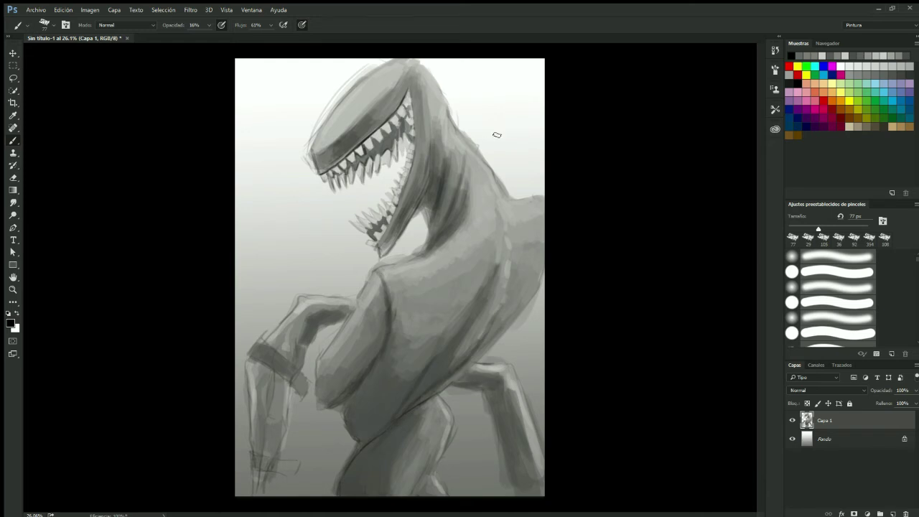
left_click_drag(487, 376, 524, 445)
left_click_drag(506, 434, 527, 494)
- Swap to white at 13% brush opacity, briefly toggling the eraser
key("x")
key("1")
key("3")
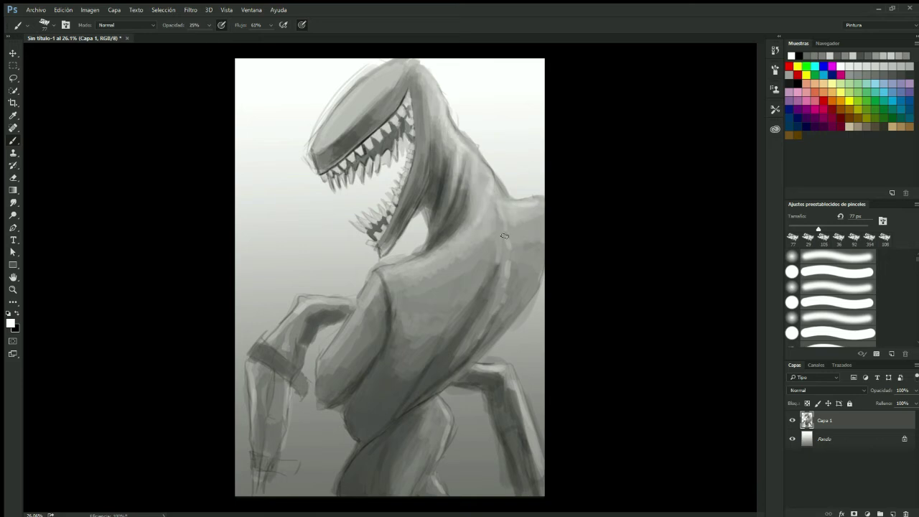
key("e")
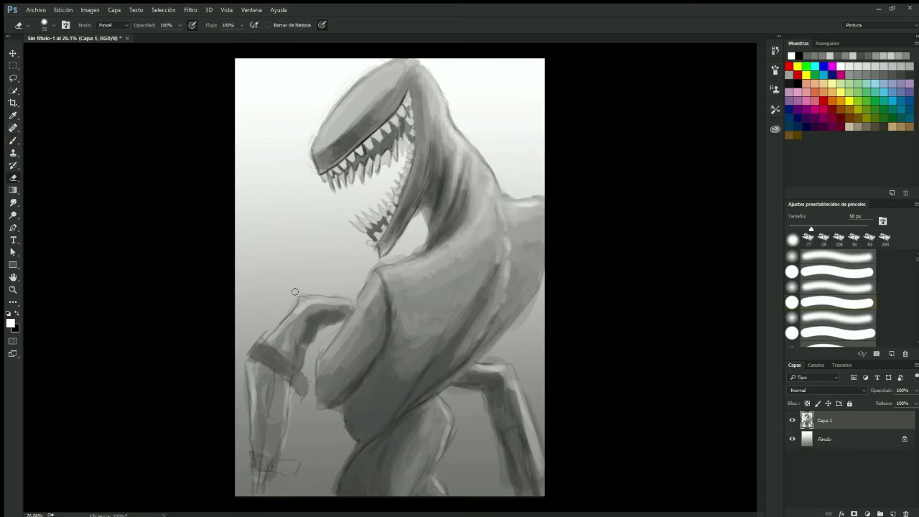
key("b")
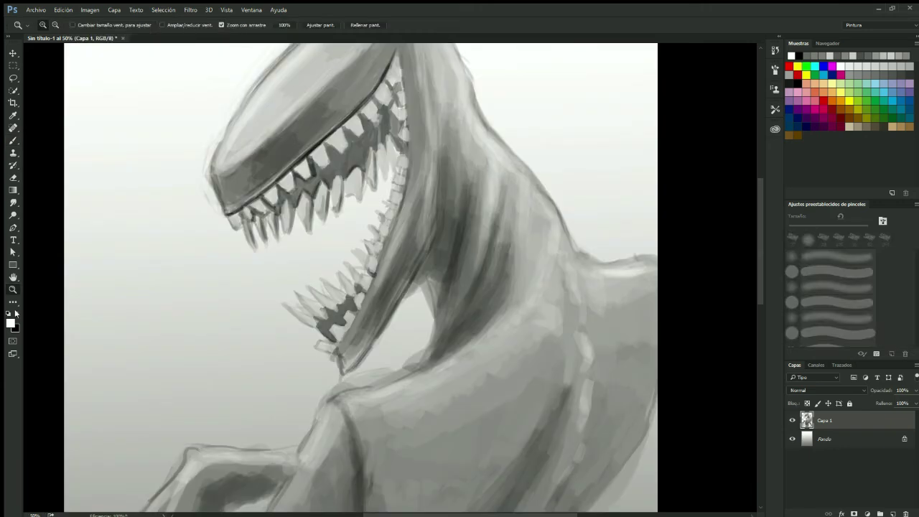
- At 72% opacity, fill dark paint between the teeth and add light strokes on the right neck
left_click(421, 127)
left_click(421, 128)
key("7")
key("2")
left_click_drag(382, 178, 397, 147)
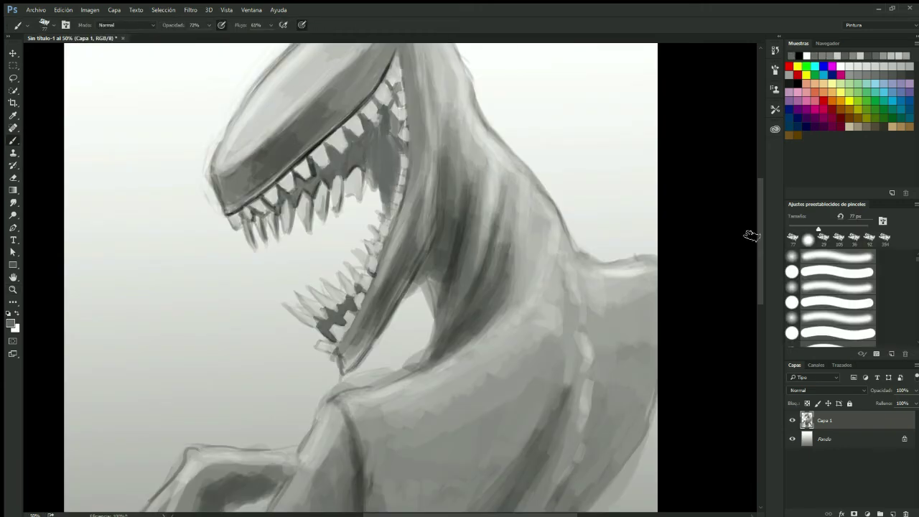
left_click_drag(390, 426, 384, 405)
mouse_move(588, 259)
left_mouse_down()
mouse_move(602, 251)
mouse_move(610, 314)
left_mouse_up()
- Blend the torso's middle fold with soft low-opacity strokes and fit the image in view
key("5")
key("2")
key("2")
key("5")
scroll(519, 355, "down", 3)
scroll(466, 316, "down", 2)
left_click_drag(442, 300, 381, 336)
left_click_drag(460, 262, 287, 309)
left_click_drag(258, 344, 323, 229)
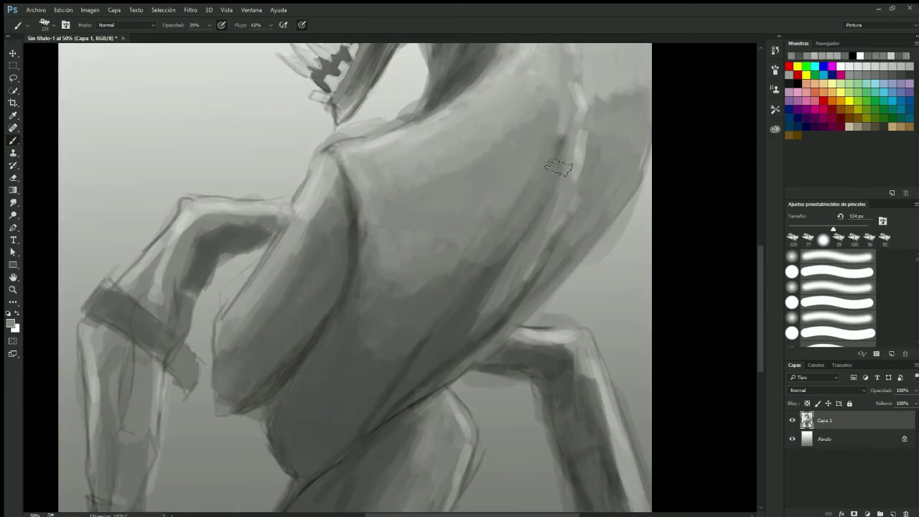
key("ctrl+0")
- On new layer Capa 2, paint the upper gum line and mouth interior dark at full opacity
key("ctrl+shift+alt+n")
scroll(358, 162, "up", 3)
key("0")
scroll(359, 216, "up", 1)
left_click_drag(323, 237, 474, 79)
mouse_move(287, 251)
left_mouse_down()
mouse_move(488, 72)
mouse_move(373, 223)
left_mouse_up()
- Darken the inside of the mouth over the inner teeth
scroll(388, 273, "right", 1)
left_click_drag(474, 72, 395, 416)
left_click_drag(471, 93, 452, 266)
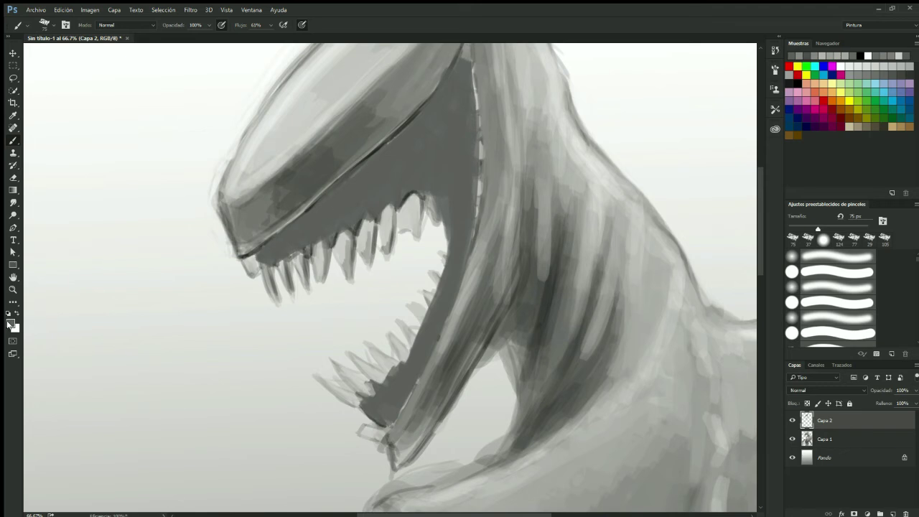
- Paint light grey highlights on the upper and lower teeth, lengthening two upper teeth
left_click(264, 258, "alt")
left_click_drag(335, 248, 344, 272)
left_click_drag(366, 212, 367, 234)
mouse_move(402, 188)
left_mouse_down()
mouse_move(406, 208)
mouse_move(428, 201)
left_mouse_up()
left_click_drag(337, 391, 396, 376)
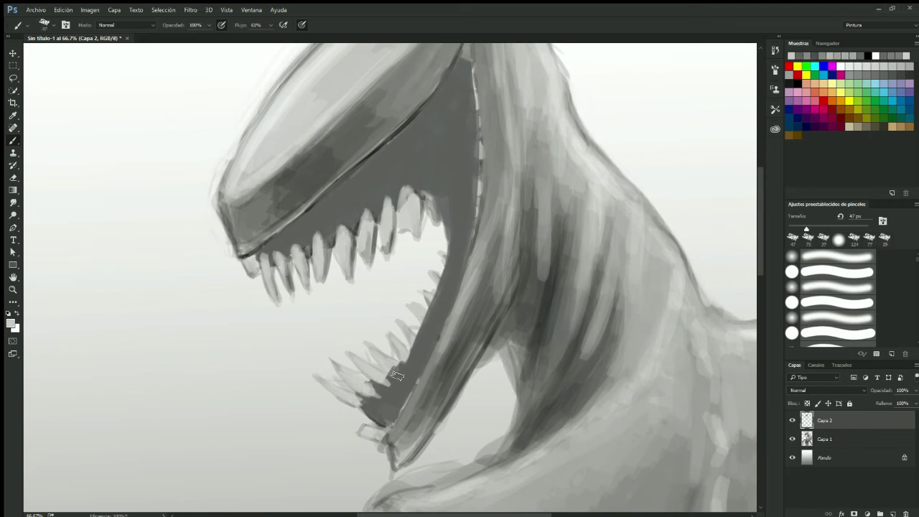
left_click_drag(366, 217, 368, 263)
left_click_drag(388, 199, 390, 260)
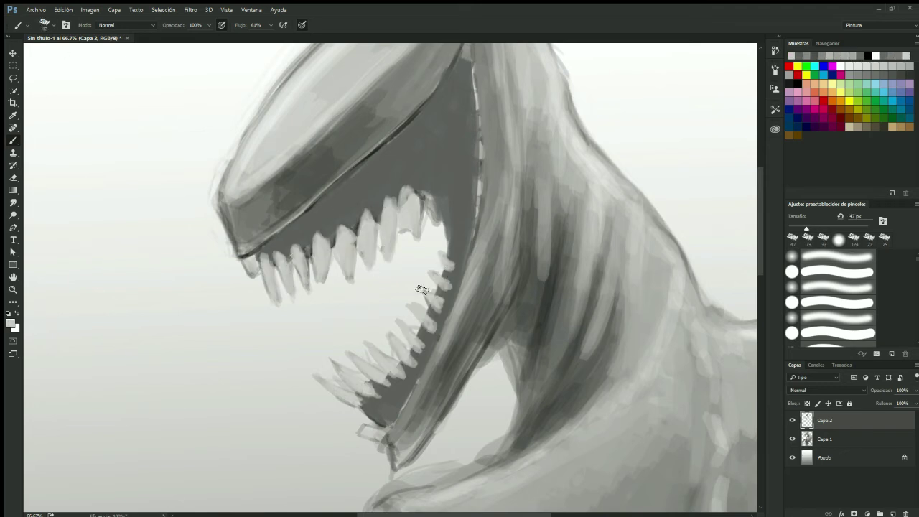
- Outline the tooth edges with dark strokes
scroll(338, 246, "up", 3)
left_click(186, 215, "alt")
left_click_drag(95, 286, 142, 351)
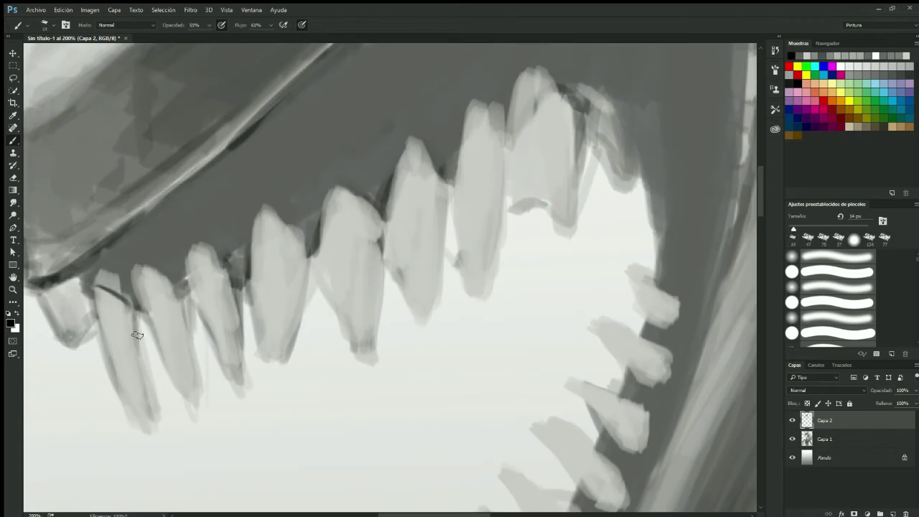
left_click_drag(137, 316, 151, 430)
left_click_drag(133, 269, 197, 391)
left_click_drag(191, 251, 240, 391)
left_click_drag(284, 222, 282, 373)
left_click_drag(262, 210, 253, 359)
left_click_drag(241, 276, 235, 213)
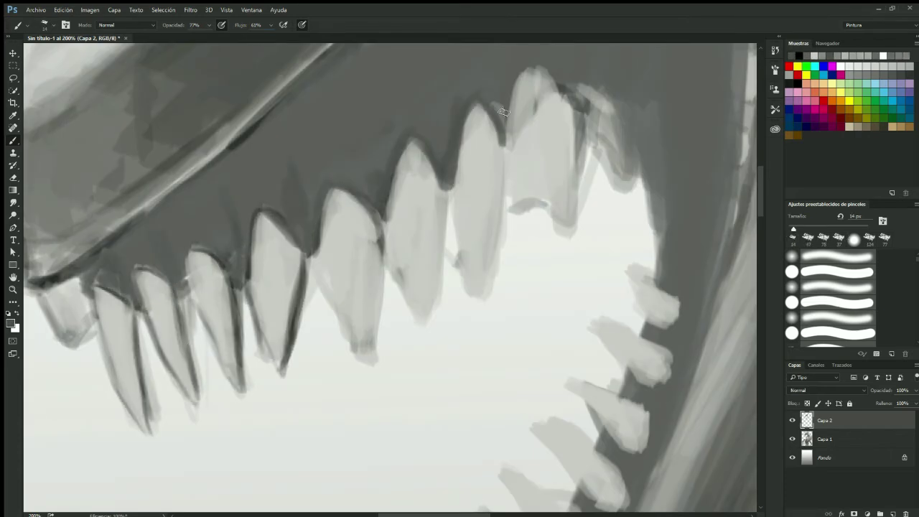
- Zoom in on the upper jaw and darken the gaps between upper teeth on Capa 2
key("z")
key("ctrl+0")
left_click(401, 128)
key("b")
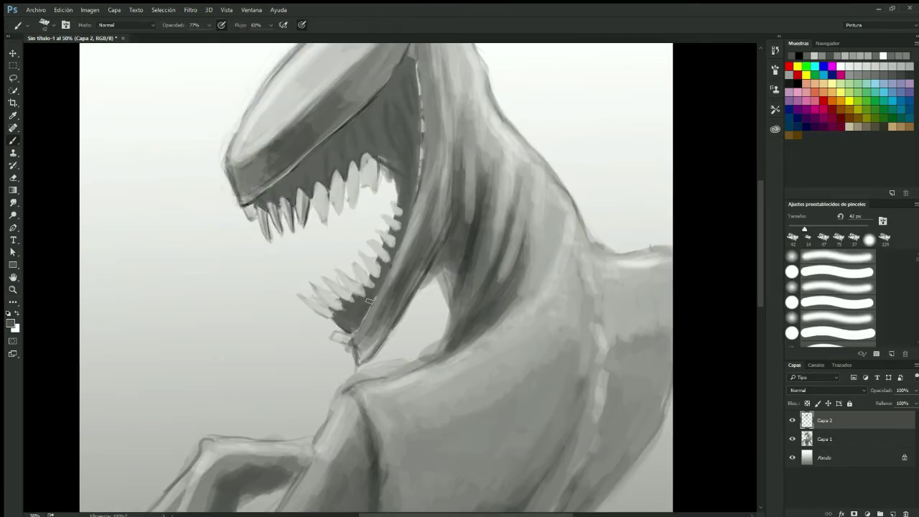
key("e")
key("alt+bracketleft")
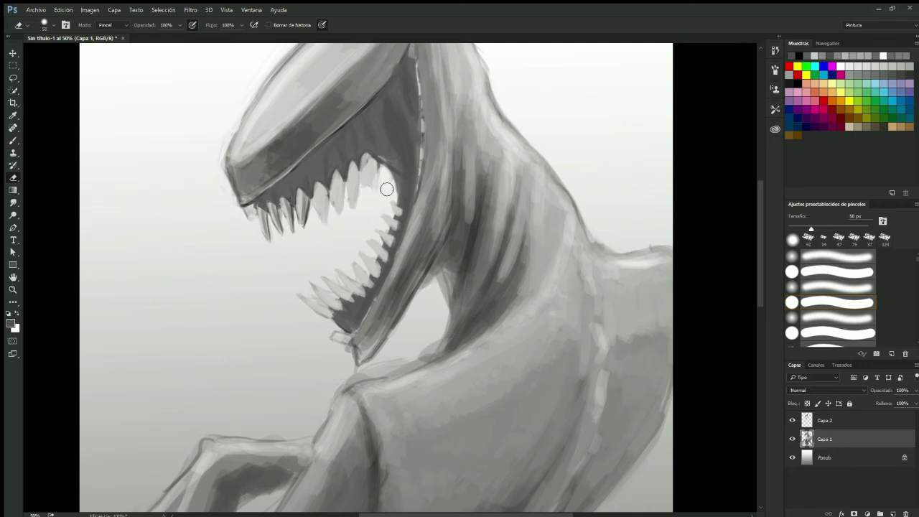
key("b")
key("alt+bracketright")
key("ctrl+plus")
left_click_drag(265, 185, 265, 255)
left_click_drag(301, 172, 303, 244)
left_click_drag(366, 128, 369, 203)
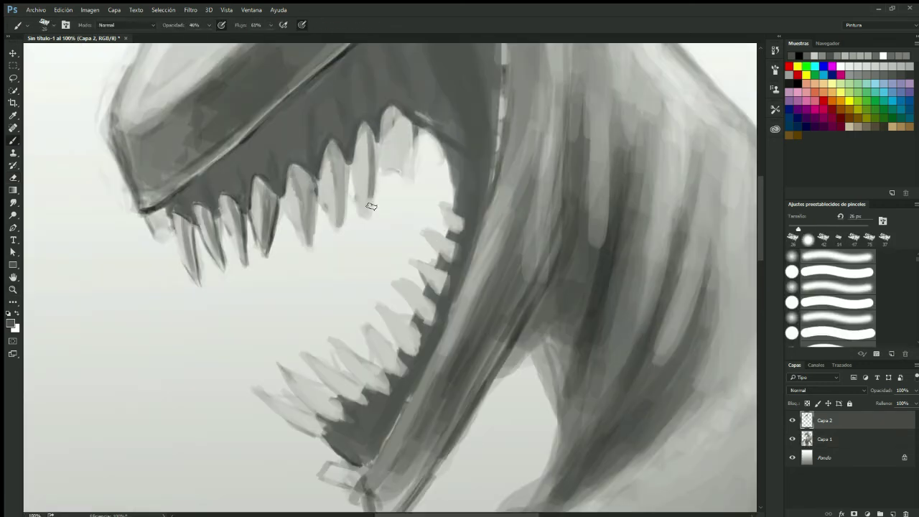
left_click_drag(401, 108, 409, 176)
- Repaint and brighten the lower-jaw teeth in white
key("x")
left_click_drag(287, 380, 323, 431)
left_click_drag(315, 358, 359, 398)
left_click_drag(358, 359, 388, 391)
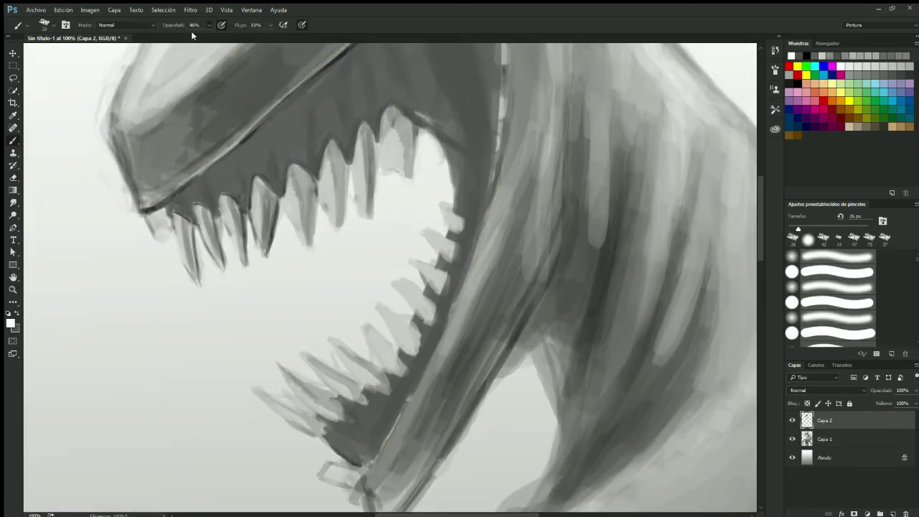
- Erase the old lower teeth on Capa 1, then return to painting on Capa 2
key("e")
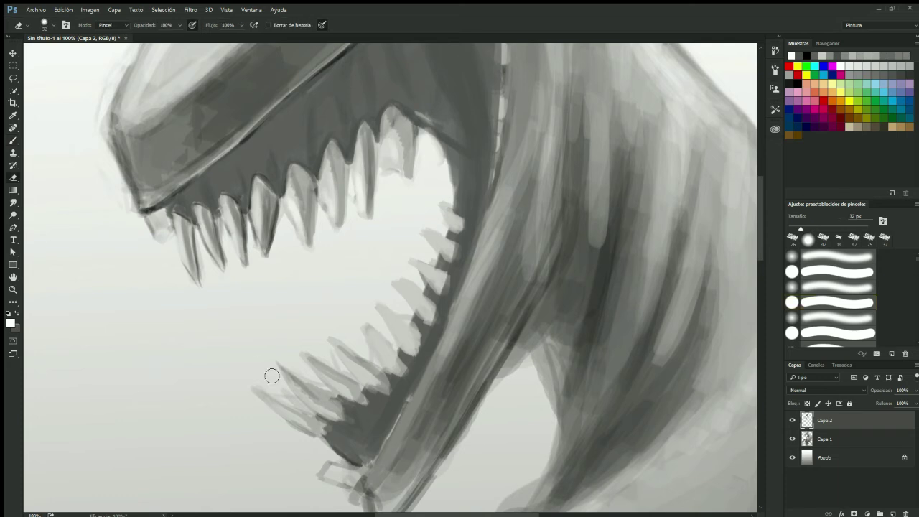
key("alt+bracketleft")
left_click_drag(270, 387, 282, 407)
mouse_move(247, 230)
left_mouse_down()
mouse_move(421, 158)
mouse_move(365, 194)
left_mouse_up()
key("alt+bracketright")
key("b")
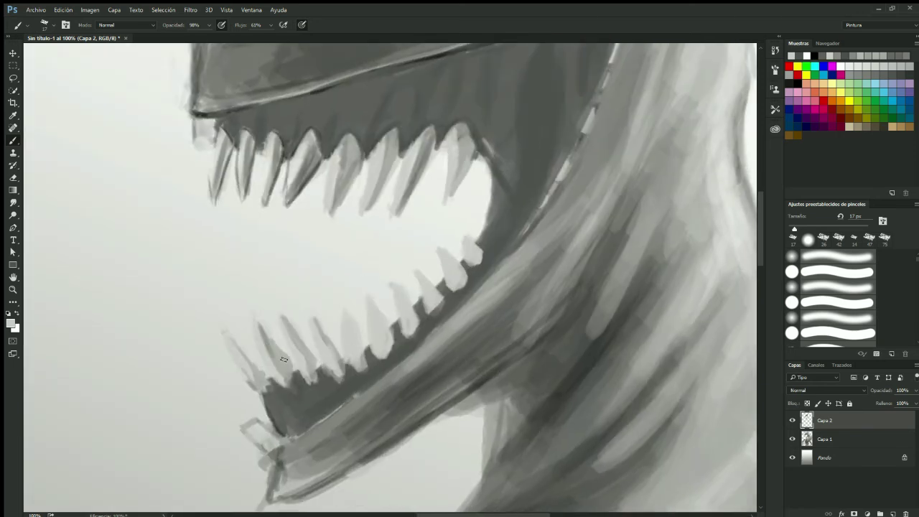
- Add small strokes and a darker gum line along the lower teeth, and erase a stray mark below them
left_click_drag(348, 393, 301, 359)
left_click_drag(244, 373, 291, 359)
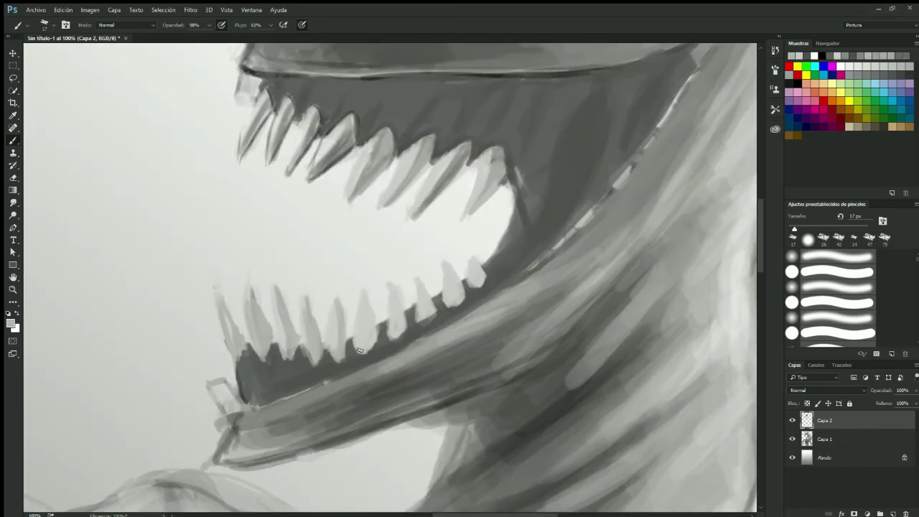
left_click_drag(459, 297, 386, 329)
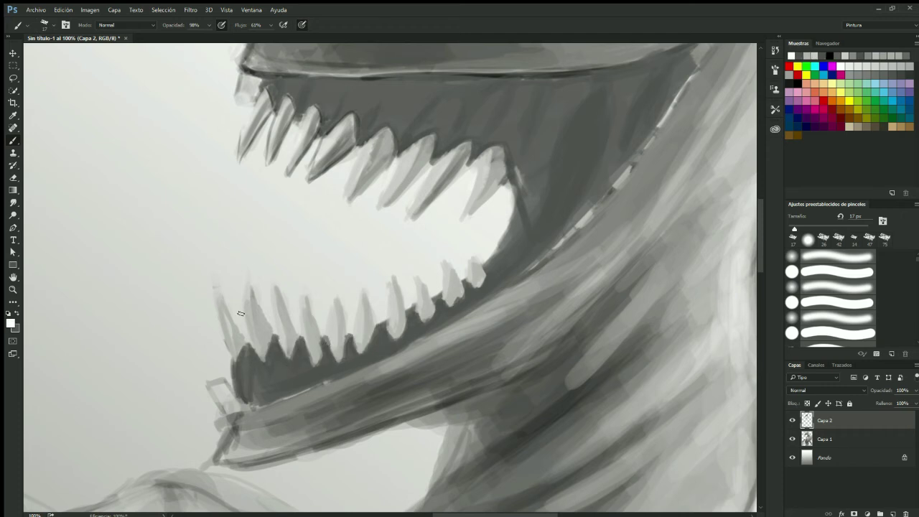
key("e")
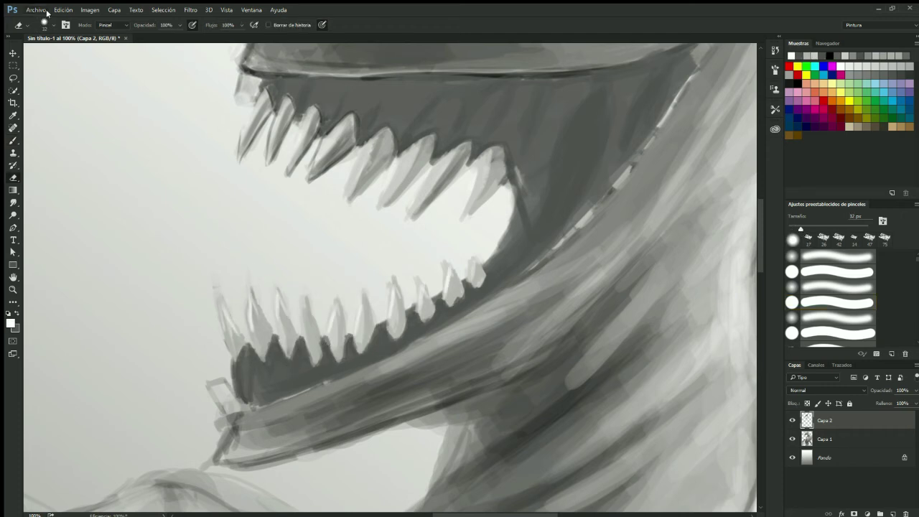
left_click_drag(216, 268, 220, 326)
key("b")
- Zoom in close and paint highlights across the upper teeth
left_click_drag(330, 318, 14, 141)
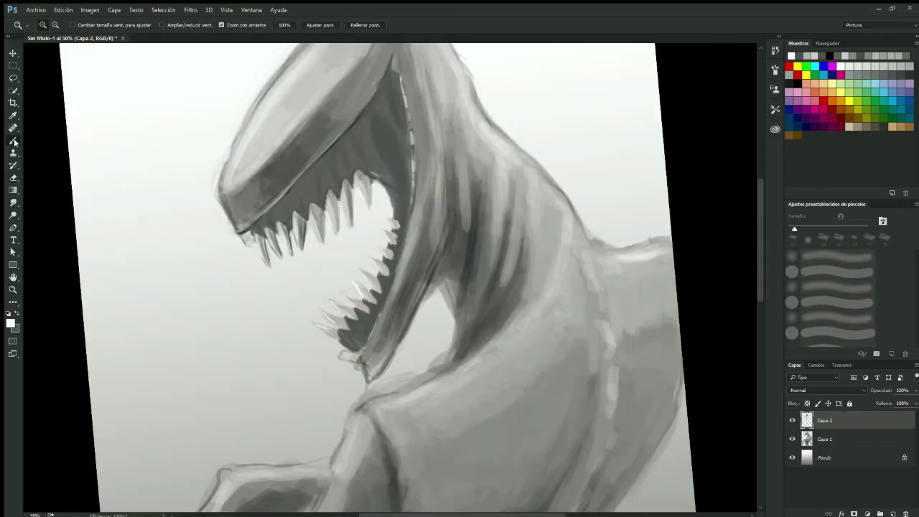
left_click(15, 141)
scroll(344, 187, "up", 4)
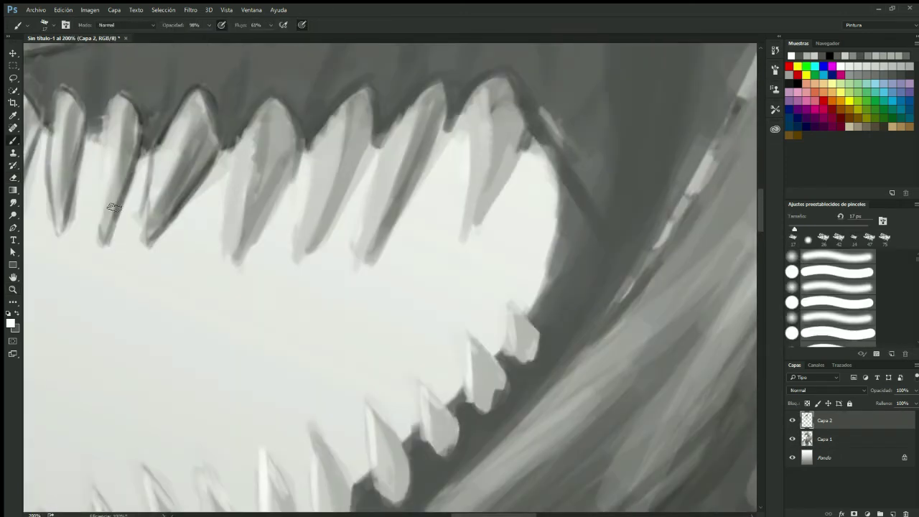
left_click_drag(229, 251, 209, 194)
left_click_drag(287, 258, 366, 177)
left_click_drag(402, 266, 438, 144)
mouse_move(68, 163)
left_mouse_down()
mouse_move(338, 274)
mouse_move(502, 277)
mouse_move(756, 225)
left_mouse_up()
- Add short black strokes on the jaw teeth at 25% brush opacity
key("x")
key("2")
key("5")
left_click_drag(460, 236, 527, 181)
left_click_drag(534, 215, 611, 105)
left_click_drag(659, 323, 709, 137)
scroll(718, 201, "up", 5)
left_click_drag(532, 320, 596, 179)
left_click_drag(607, 280, 327, 388)
left_click_drag(165, 453, 220, 305)
- With a 56 px brush, stroke along the upper teeth and darken the inside of the upper jaw
key("ctrl+minus")
key("ctrl+minus")
key("ctrl+minus")
left_click_drag(300, 234, 310, 201)
left_click_drag(278, 244, 278, 211)
left_click_drag(330, 226, 327, 171)
left_click_drag(366, 202, 368, 158)
left_click_drag(402, 188, 408, 122)
left_click_drag(438, 272, 409, 115)
left_click_drag(439, 230, 434, 50)
- Darken the front teeth near the gum at 15% brush opacity
key("1")
key("5")
left_click_drag(270, 244, 297, 215)
- Shade the inner upper jaw, nudge the transformed tooth, and brighten both tooth rows with small inner teeth
mouse_move(363, 158)
left_mouse_down()
mouse_move(420, 136)
mouse_move(413, 172)
left_mouse_up()
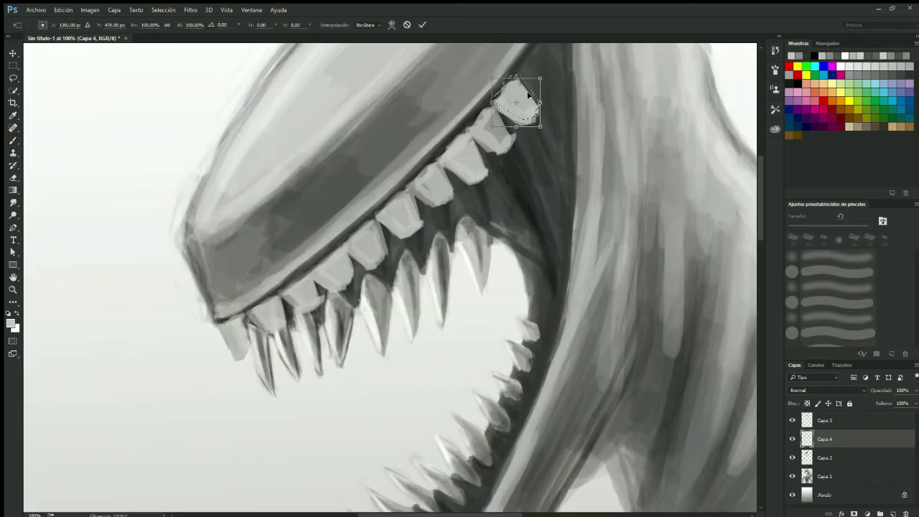
left_click_drag(529, 94, 526, 86)
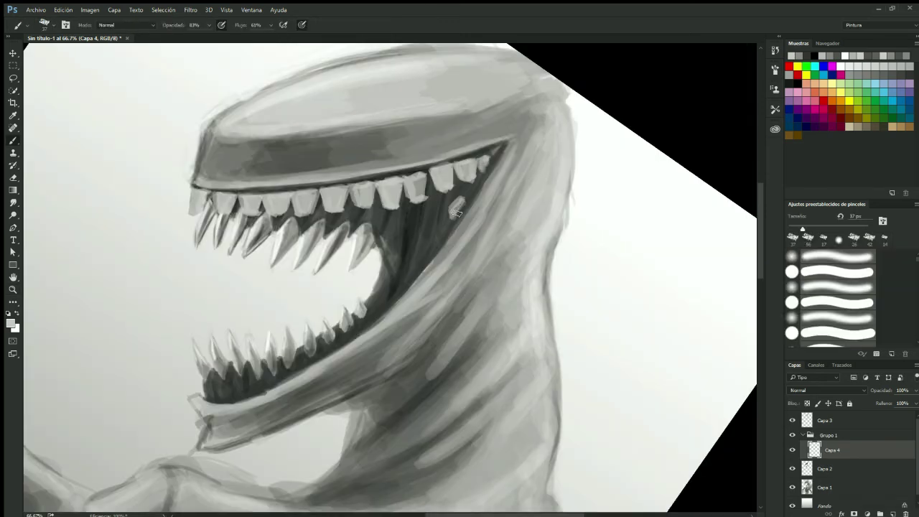
left_click_drag(207, 382, 216, 396)
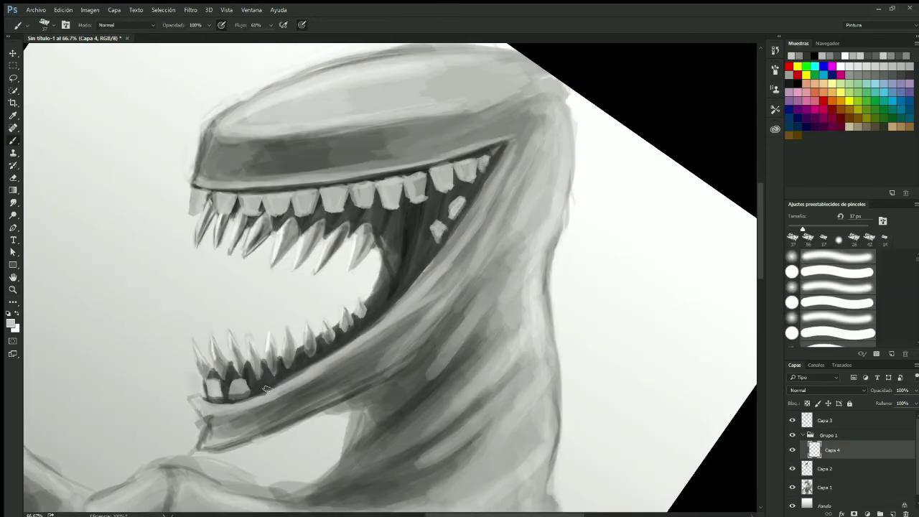
left_click_drag(360, 332, 423, 258)
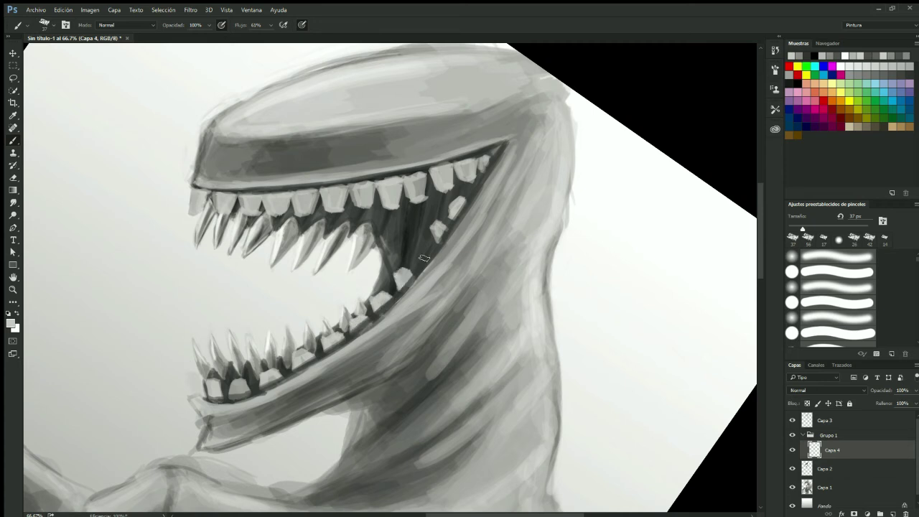
mouse_move(195, 211)
left_mouse_down()
mouse_move(345, 204)
mouse_move(402, 194)
mouse_move(452, 169)
left_mouse_up()
left_click_drag(213, 368, 295, 338)
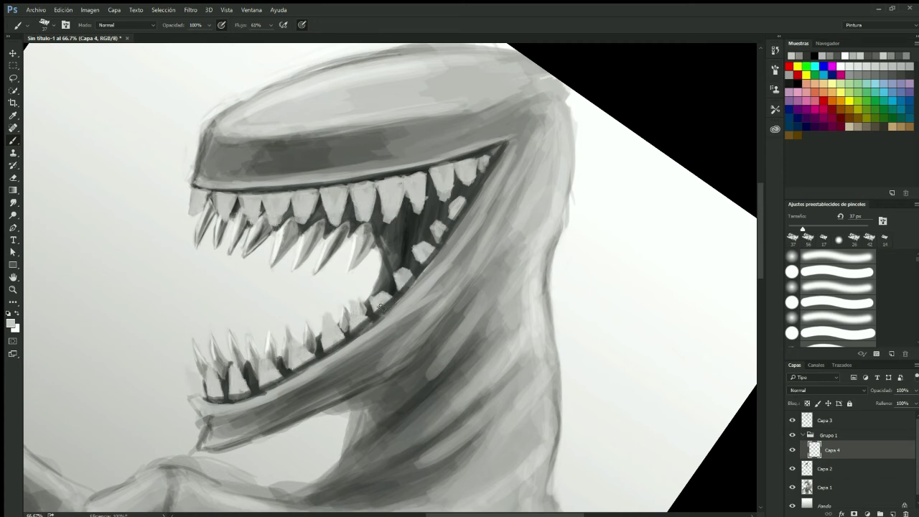
- Reset the canvas rotation and zoom to 100% on the upper jaw
key("z")
key("ctrl+0")
key("Escape")
key("ctrl+plus")
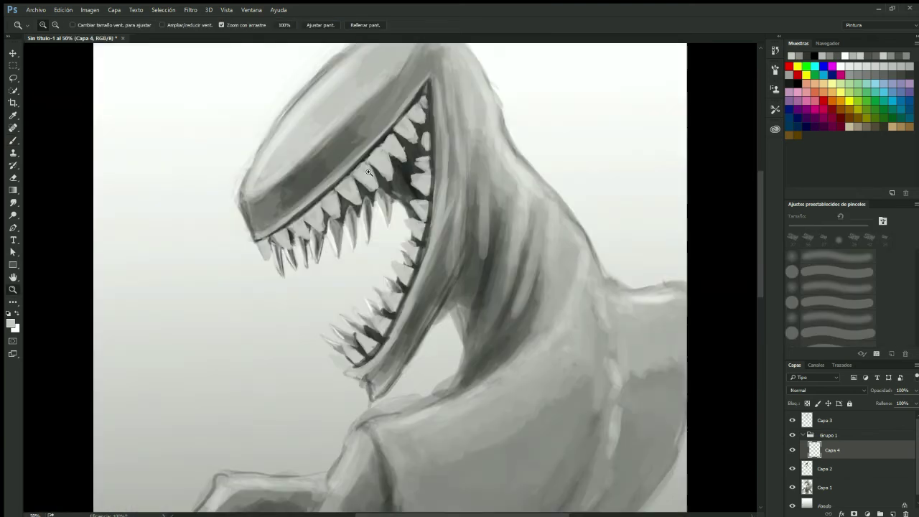
left_click(368, 173)
key("b")
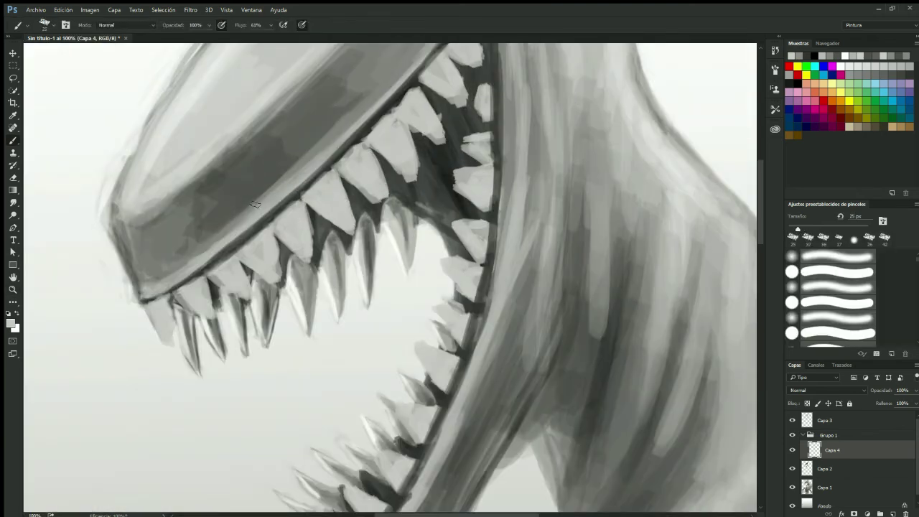
left_click_drag(444, 149, 466, 197)
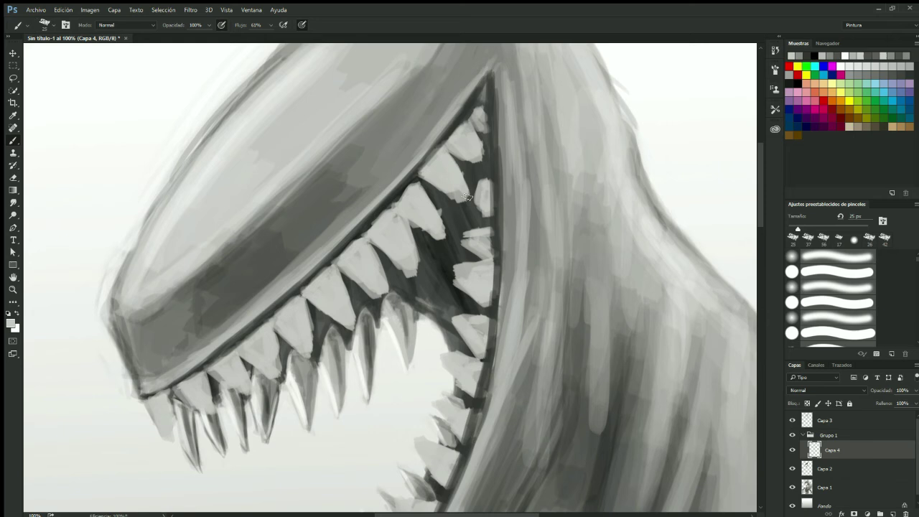
- Erase along the upper teeth, then darken the shading between them
left_click(13, 175)
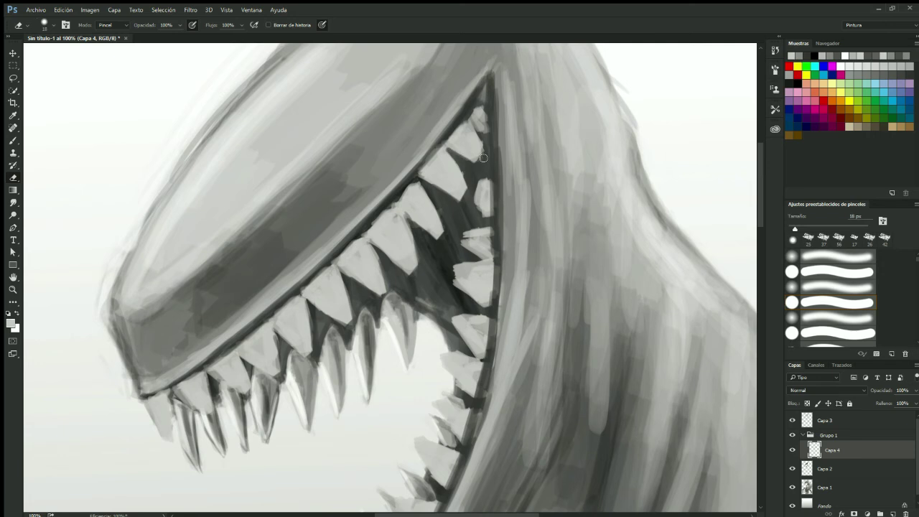
scroll(321, 319, "down", 5)
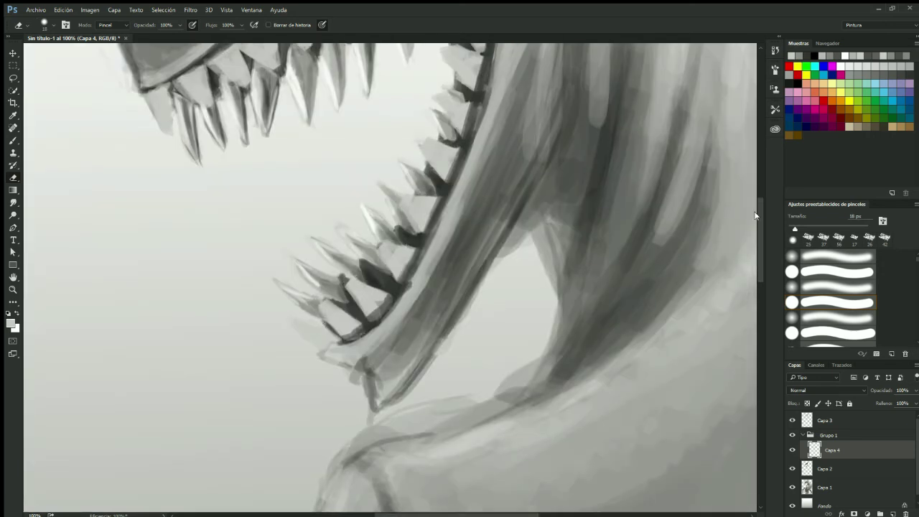
scroll(755, 215, "up", 3)
scroll(757, 171, "up", 2)
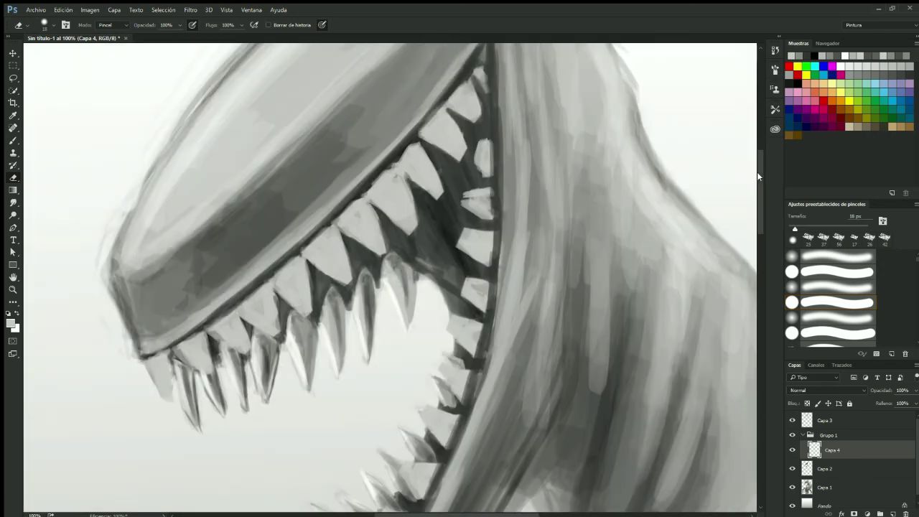
key("b")
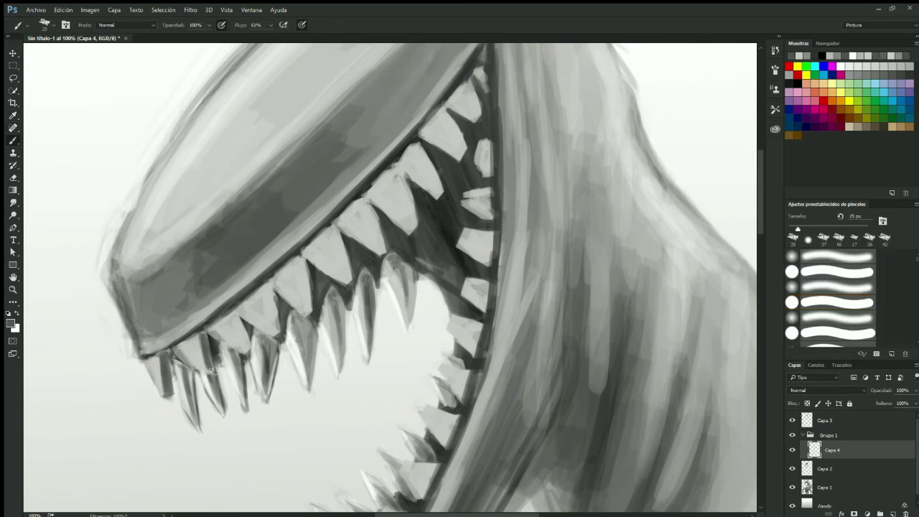
left_click_drag(316, 307, 303, 257)
left_click_drag(358, 278, 330, 228)
left_click_drag(384, 251, 365, 204)
left_click_drag(428, 224, 393, 166)
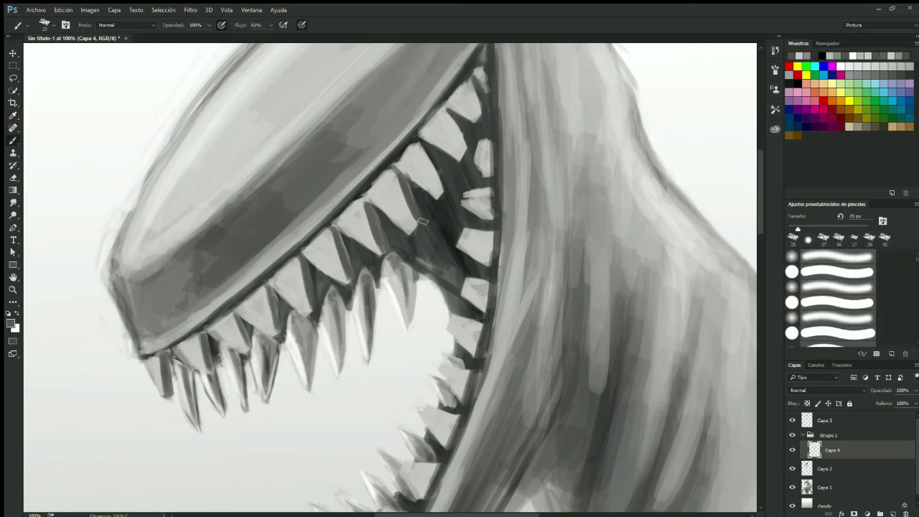
left_click_drag(452, 201, 413, 141)
- Set the paint colour to white and zoom out to view the whole painting
scroll(502, 287, "down", 3)
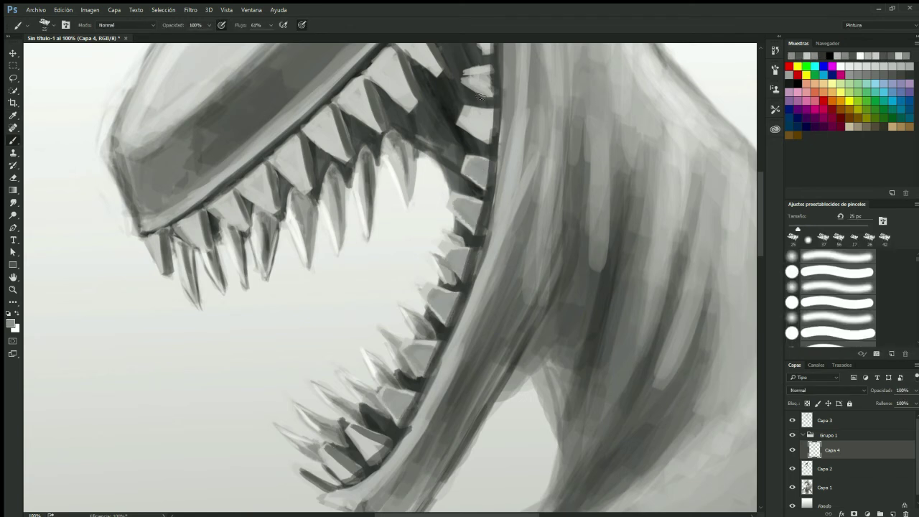
scroll(760, 157, "up", 3)
scroll(761, 157, "up", 1)
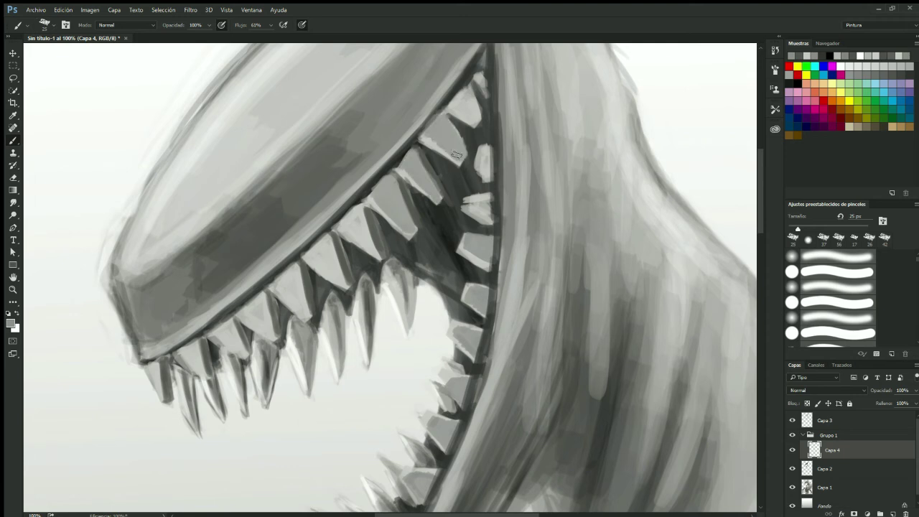
key("x")
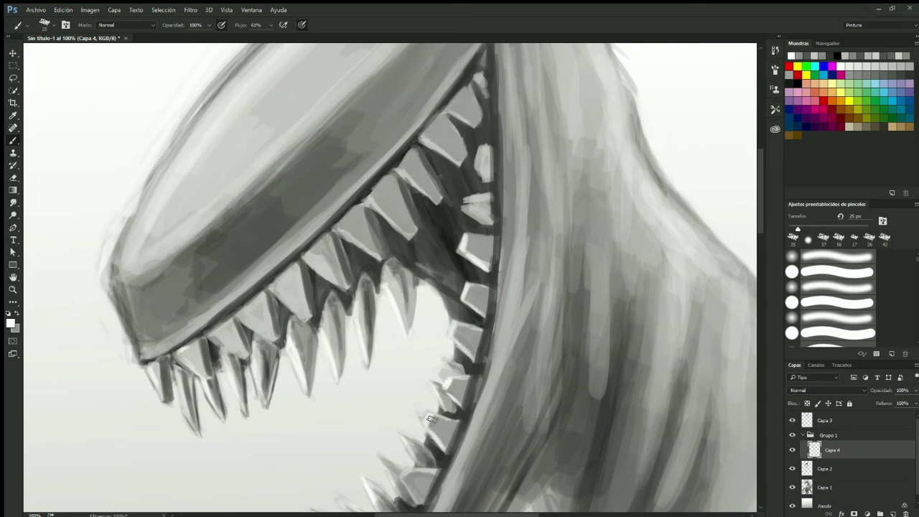
scroll(431, 419, "down", 5)
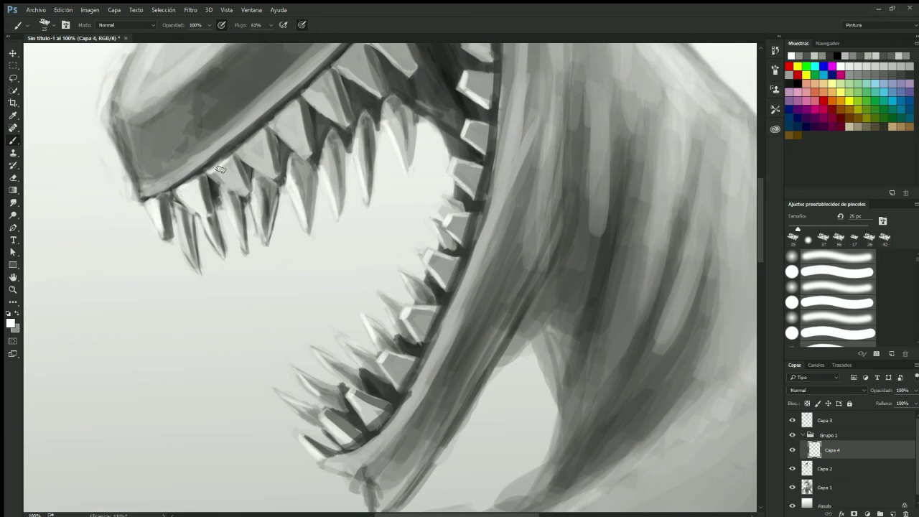
key("z")
left_click(306, 25)
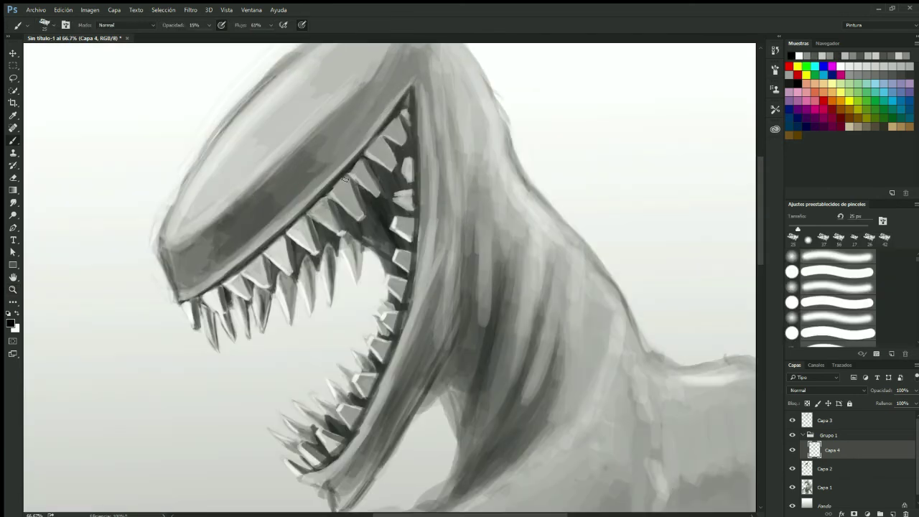
- Shade the upper teeth, move Capa 3 into Grupo 1 above Capa 4, and set brush opacity to 83%
mouse_move(345, 178)
left_mouse_down()
mouse_move(373, 169)
mouse_move(402, 118)
mouse_move(398, 293)
left_mouse_up()
left_click_drag(824, 420, 829, 441)
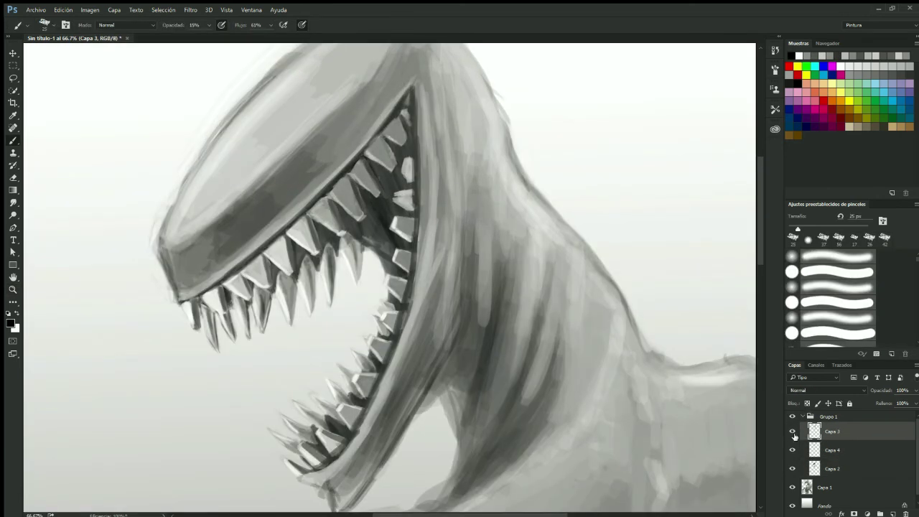
key("4")
key("7")
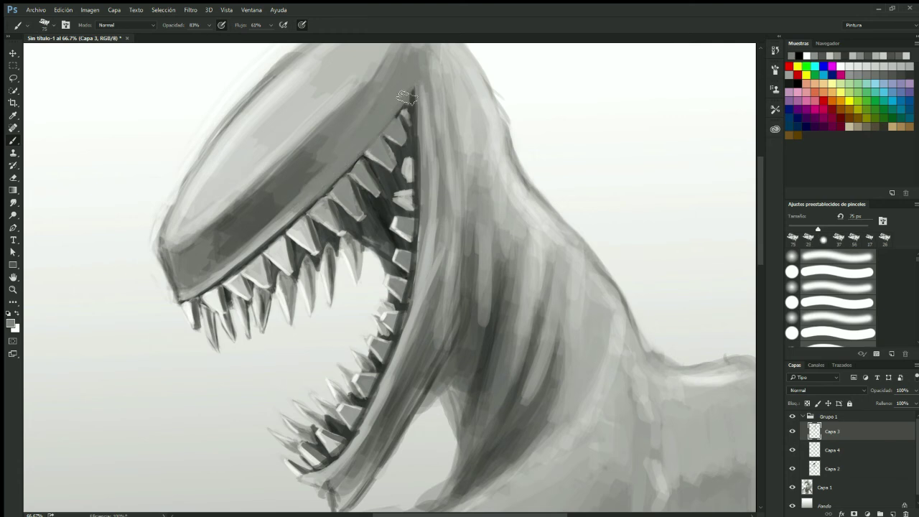
key("bracketright")
key("bracketright")
key("bracketright")
key("shift+2")
key("shift+9")
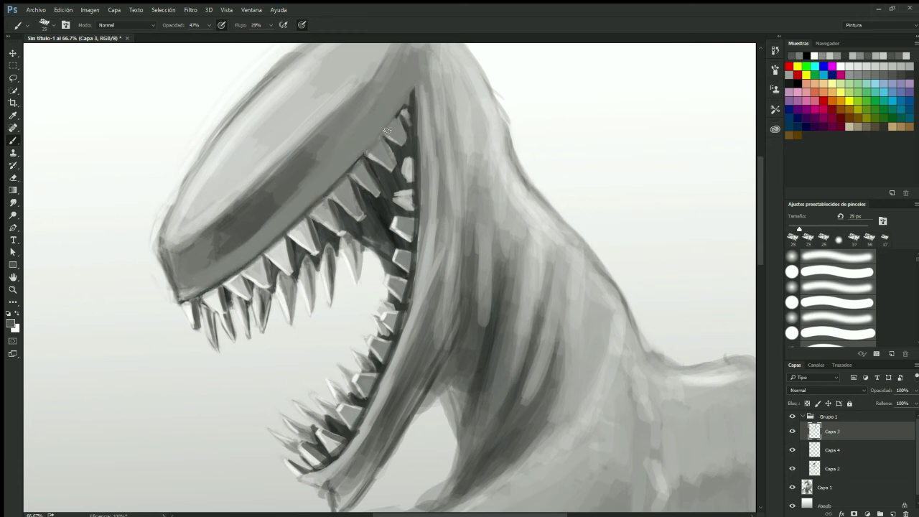
key("8")
key("3")
- Paint dark strokes along the lower jaw
left_click_drag(424, 265, 330, 477)
scroll(709, 265, "down", 3)
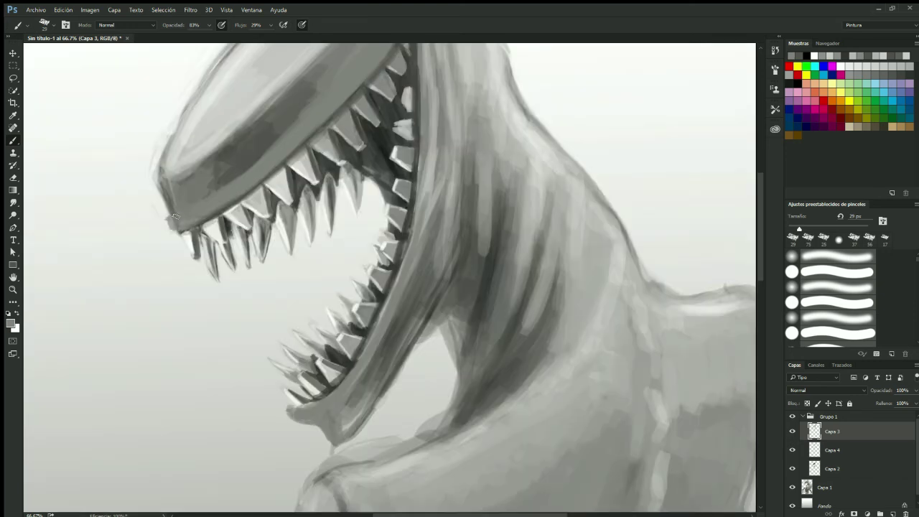
left_click_drag(380, 309, 308, 423)
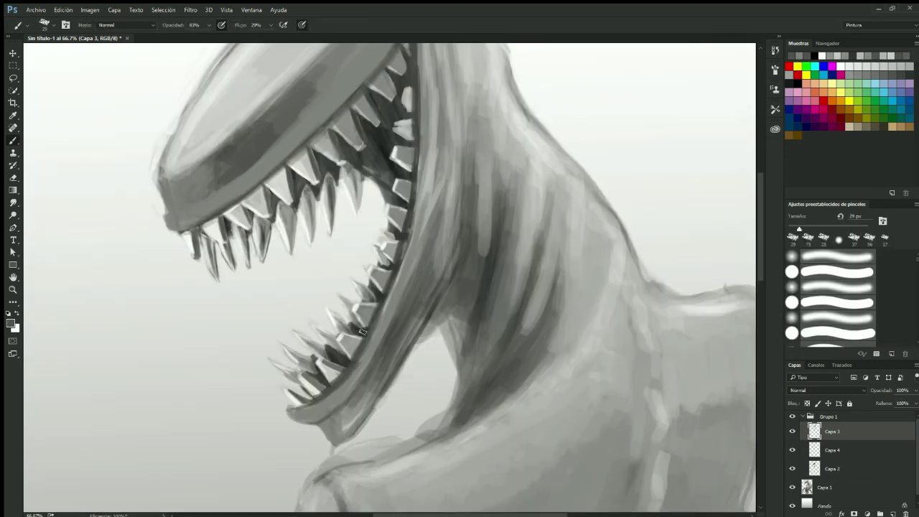
scroll(760, 204, "up", 4)
- Sample a colour and, at lower opacity, add dark strokes along the upper teeth
key("alt")
key("2")
key("4")
left_click_drag(402, 108, 230, 287)
left_click_drag(381, 136, 180, 308)
scroll(381, 343, "down", 5)
- Zoom out and paint light strokes inside the jaw below the teeth
key("z")
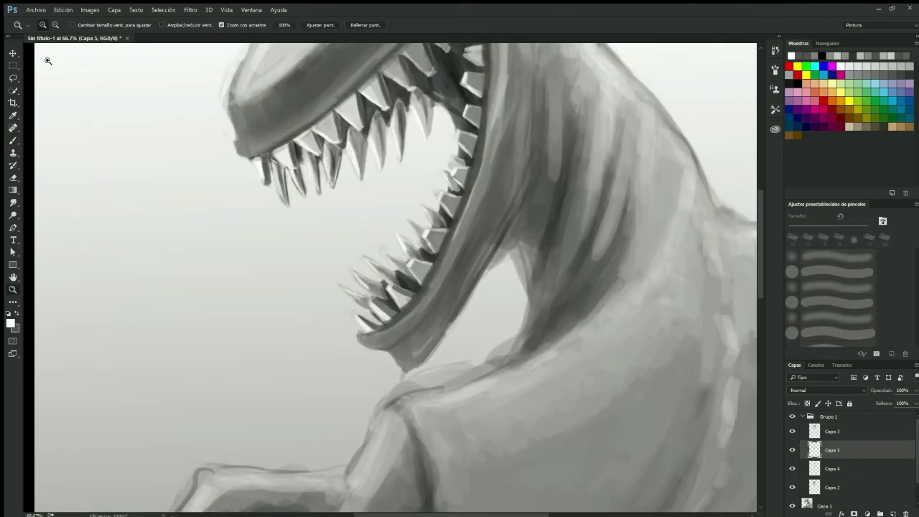
key("b")
left_click_drag(310, 191, 354, 296)
left_click_drag(388, 259, 370, 176)
- Hide Capa 5 and, after checking the neighbouring layers, return to working on Capa 3
left_click(792, 449)
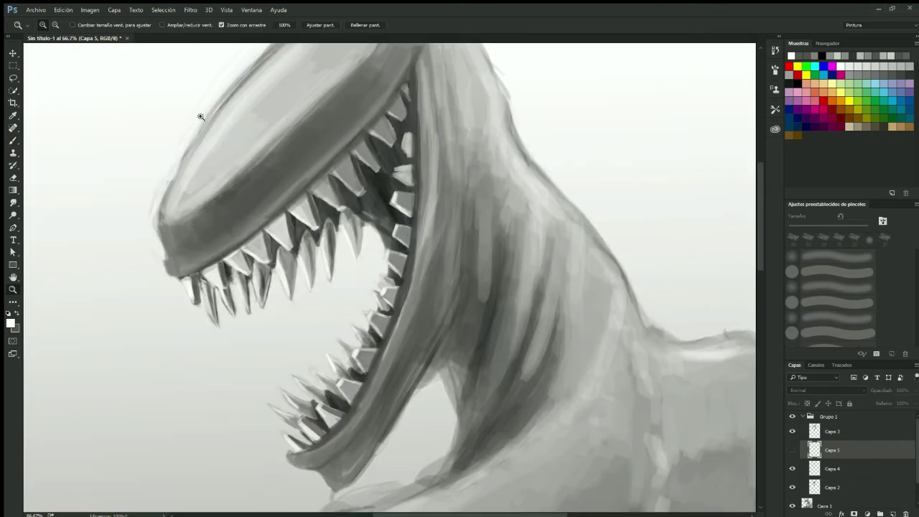
key("alt+bracketright")
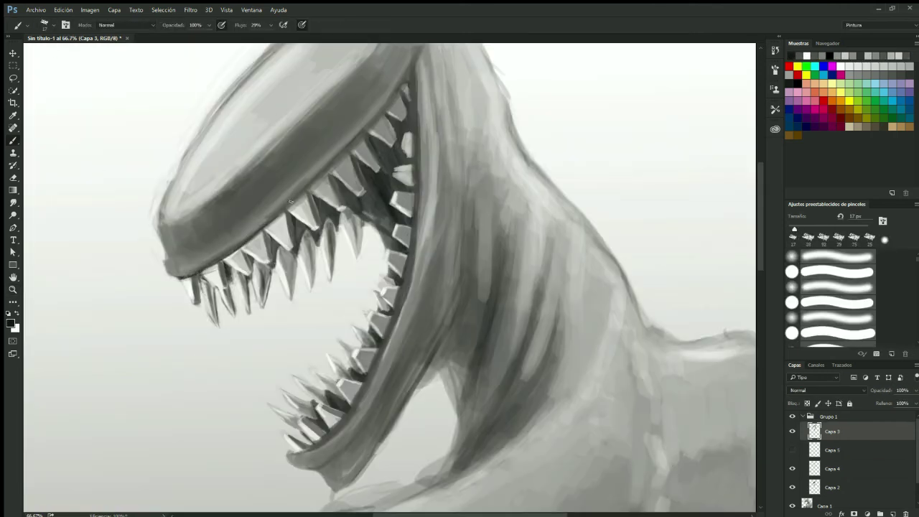
scroll(406, 154, "up", 3)
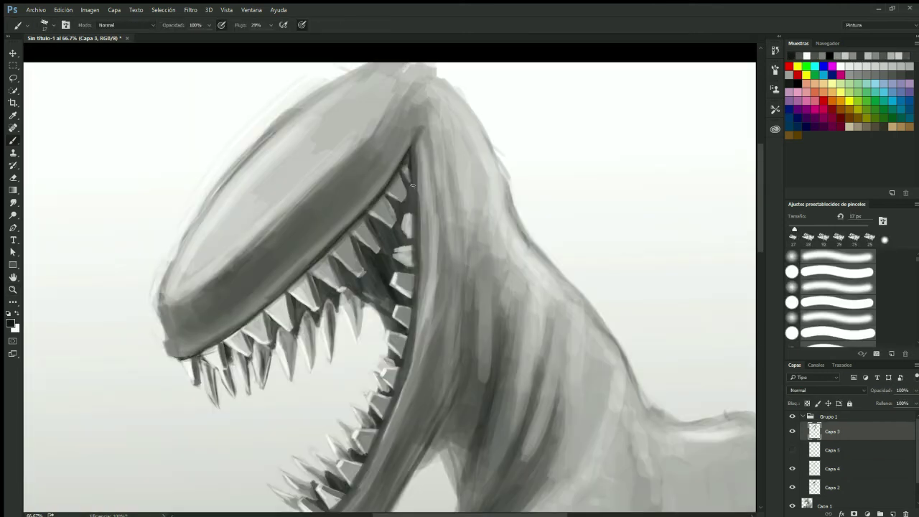
scroll(765, 237, "down", 5)
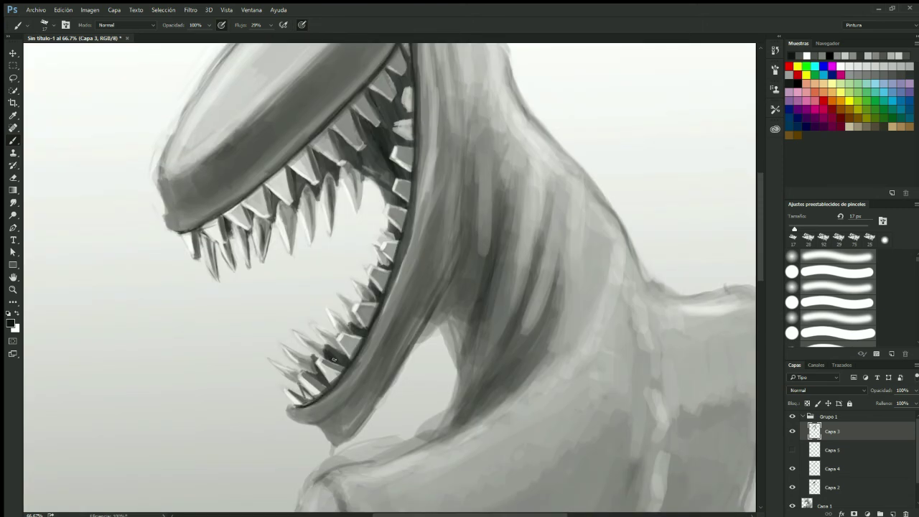
key("alt+bracketleft")
key("alt+bracketleft")
key("alt+bracketright")
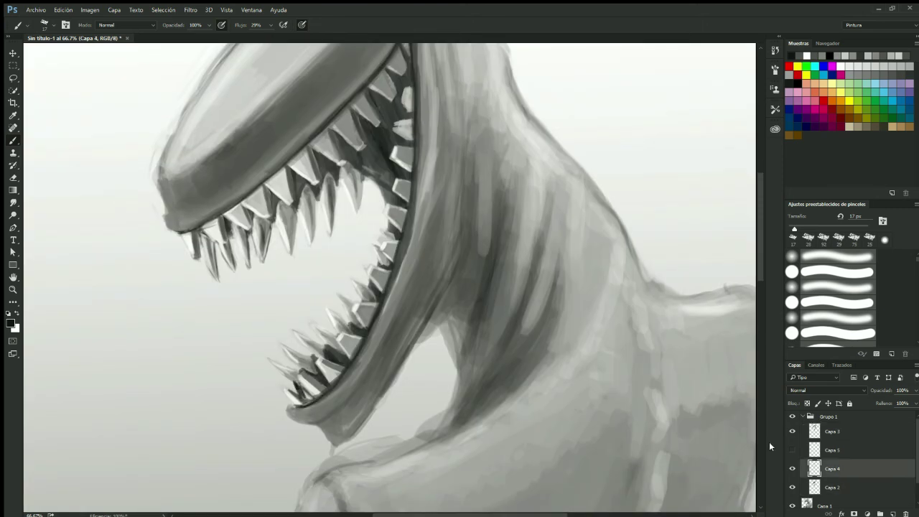
left_click(799, 432)
- Set up a smaller white brush at about half opacity and reposition the view on the head
key("e")
scroll(343, 391, "up", 1)
scroll(754, 216, "up", 3)
scroll(755, 215, "up", 2)
key("b")
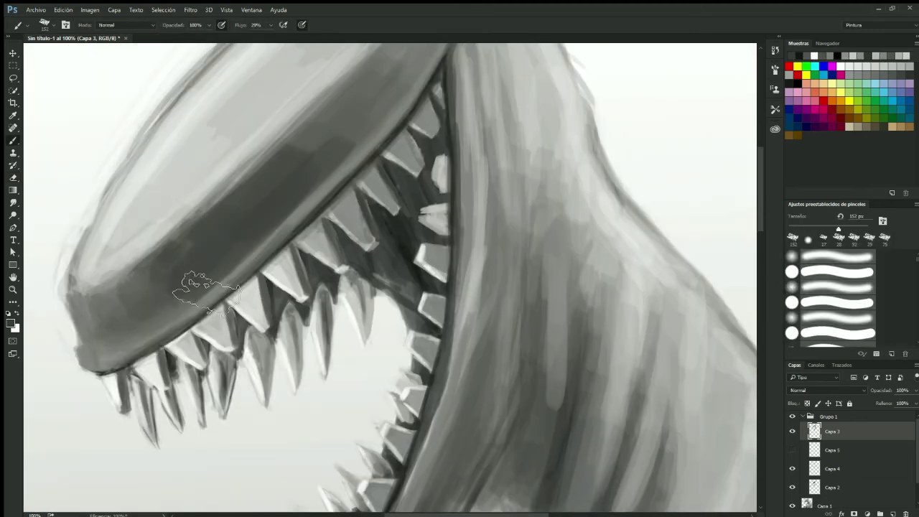
scroll(371, 165, "down", 2)
key("5")
key("2")
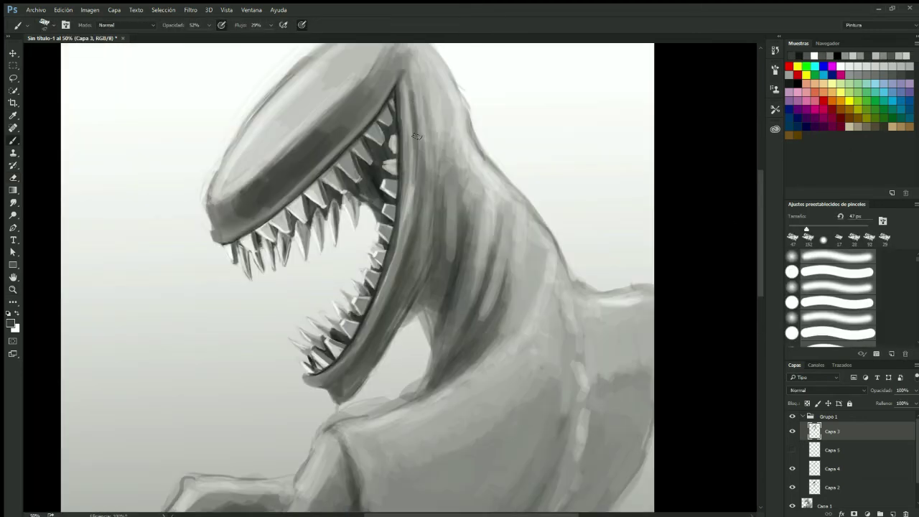
key("x")
left_click_drag(399, 31, 402, 61)
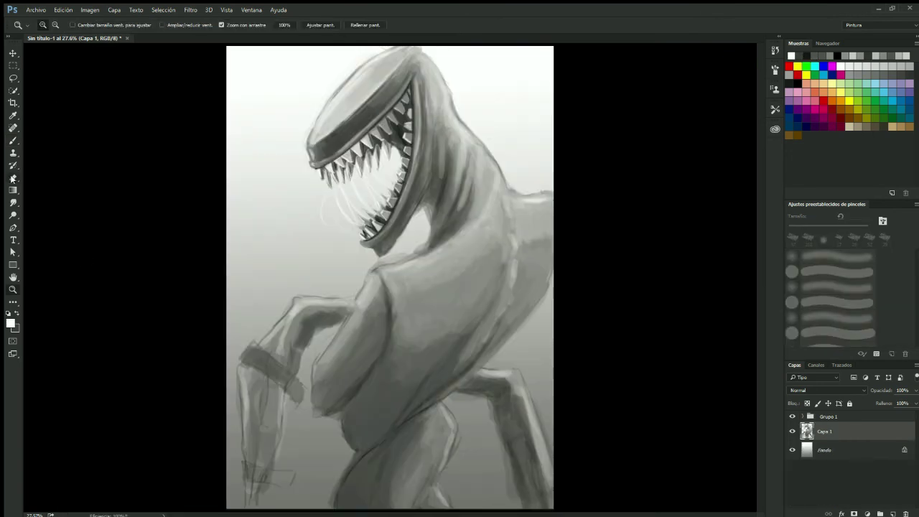
- Add a faint stroke, then darken the lower leg and the right leg from the knee down
key("e")
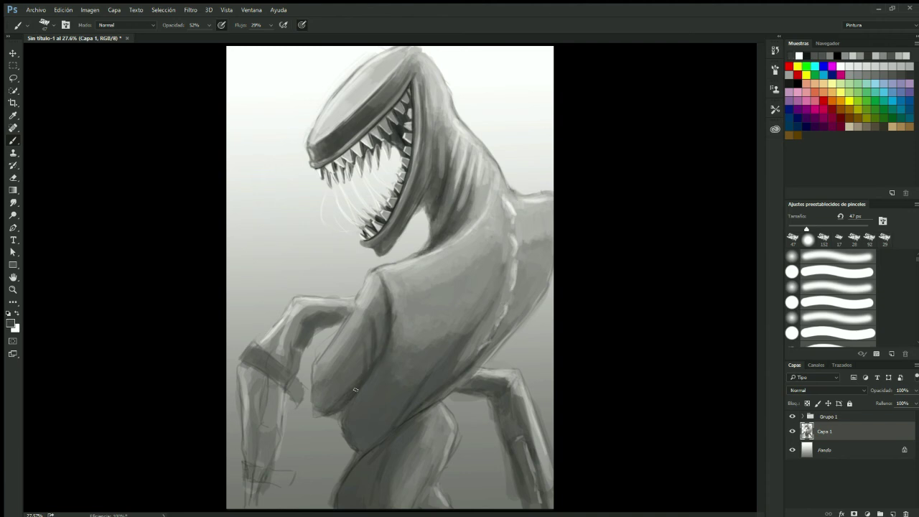
left_click(379, 382)
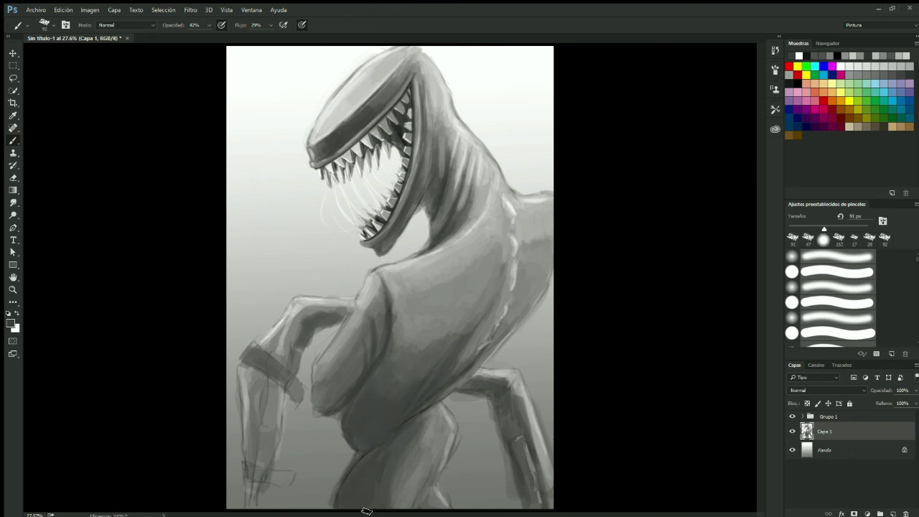
key("alt")
key("b")
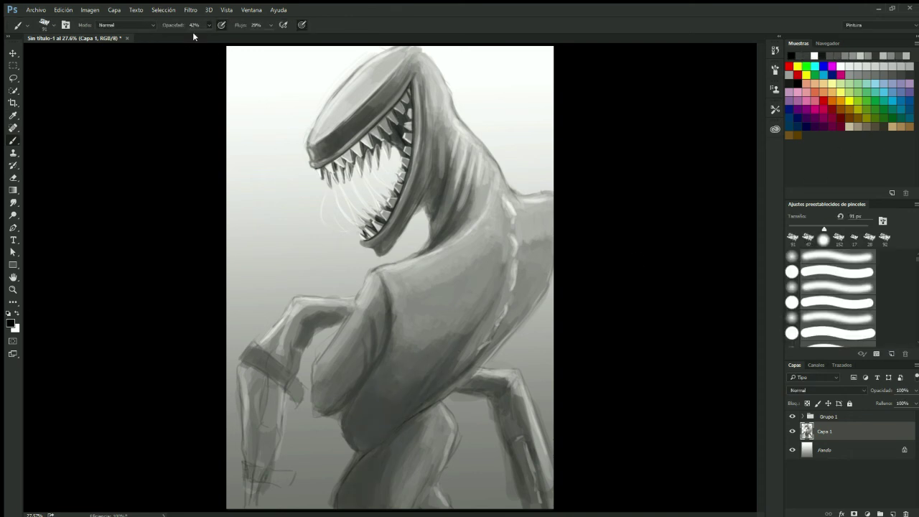
left_click_drag(386, 442, 384, 458)
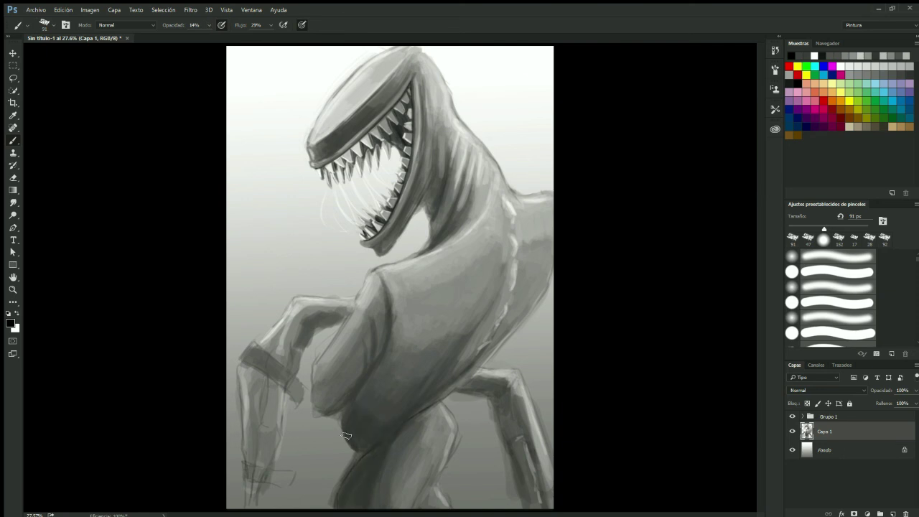
left_click_drag(494, 380, 545, 498)
- On a new layer, paint a dark band around the arm at about 87% opacity
key("ctrl+shift+alt+n")
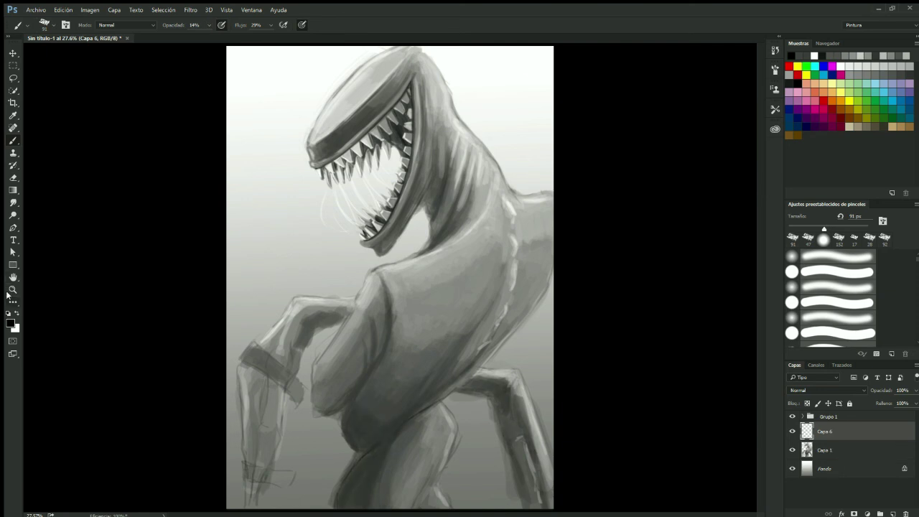
scroll(262, 384, "up", 3)
left_click_drag(242, 313, 318, 369)
key("8")
key("7")
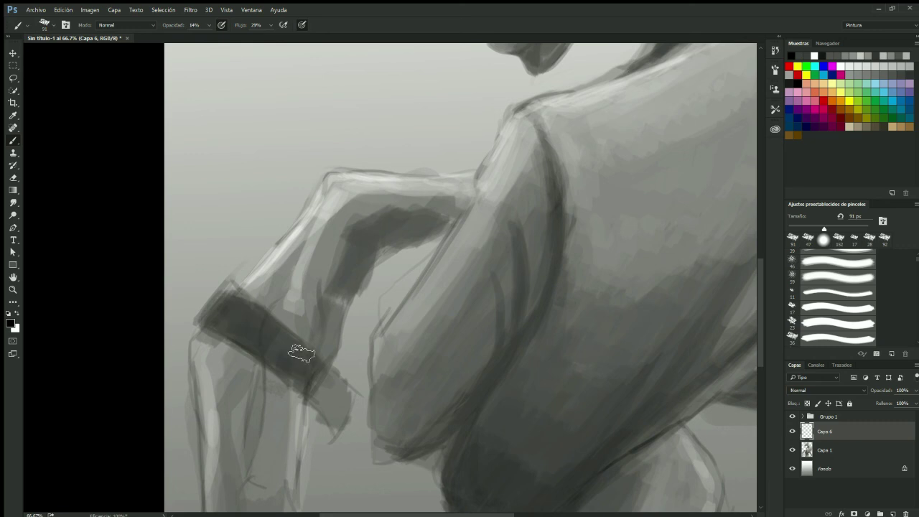
left_click_drag(276, 336, 345, 427)
scroll(369, 307, "down", 3)
mouse_move(204, 316)
left_mouse_down()
mouse_move(276, 348)
mouse_move(318, 352)
left_mouse_up()
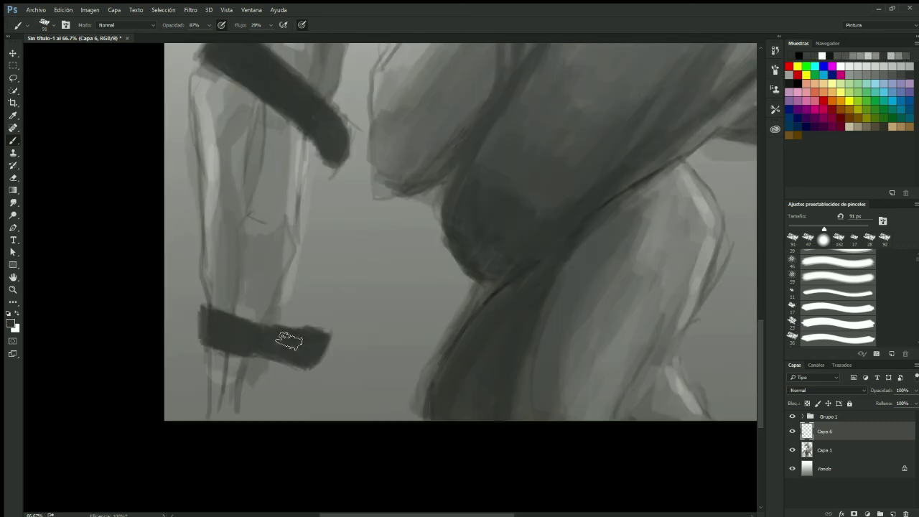
scroll(375, 301, "right", 6)
- Paint a dark strap on the right leg, extend the upper arm strap, and touch up the wrist strap
left_click_drag(359, 294, 445, 280)
mouse_move(276, 363)
left_mouse_down()
mouse_move(373, 325)
mouse_move(237, 273)
left_mouse_up()
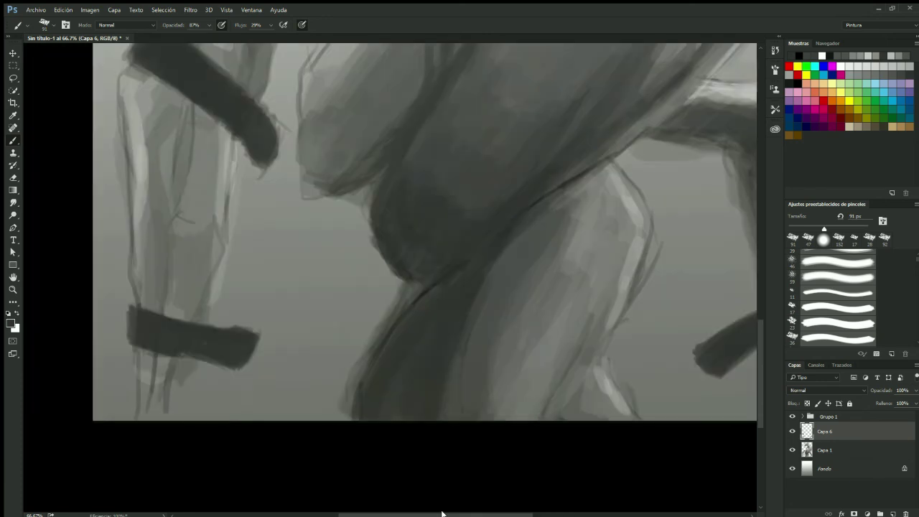
left_click_drag(259, 192, 301, 230)
left_click_drag(244, 460, 280, 474)
left_click_drag(316, 230, 346, 291)
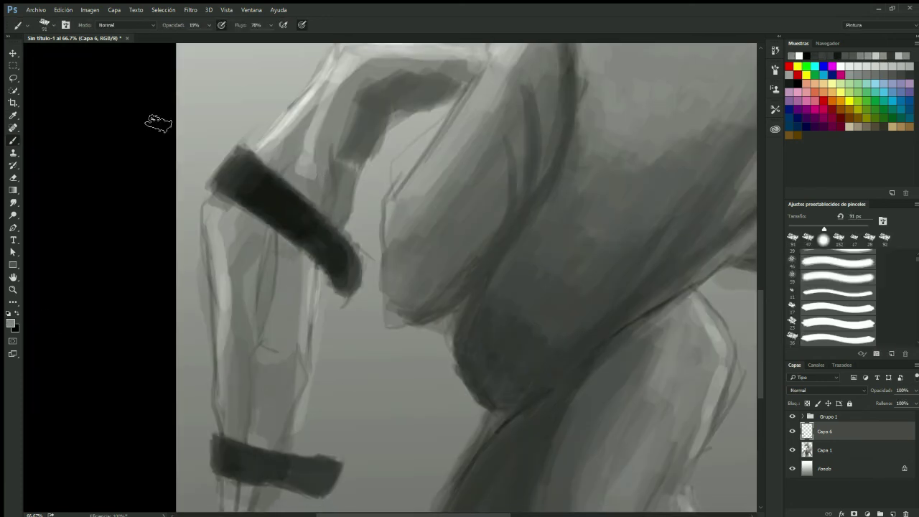
- With a smaller brush and light grey, paint buckles on the upper arm and lower straps
key("0")
left_click_drag(270, 167, 246, 210)
left_click_drag(310, 203, 283, 238)
left_click(332, 108, "alt")
left_click_drag(271, 171, 280, 241)
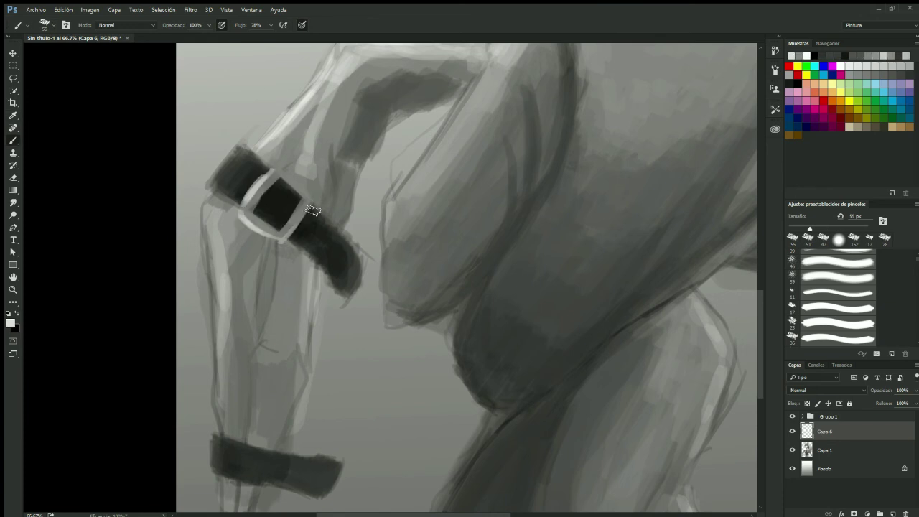
mouse_move(231, 447)
left_mouse_down()
mouse_move(240, 488)
mouse_move(265, 475)
left_mouse_up()
key("h")
left_click_drag(98, 205, 402, 424)
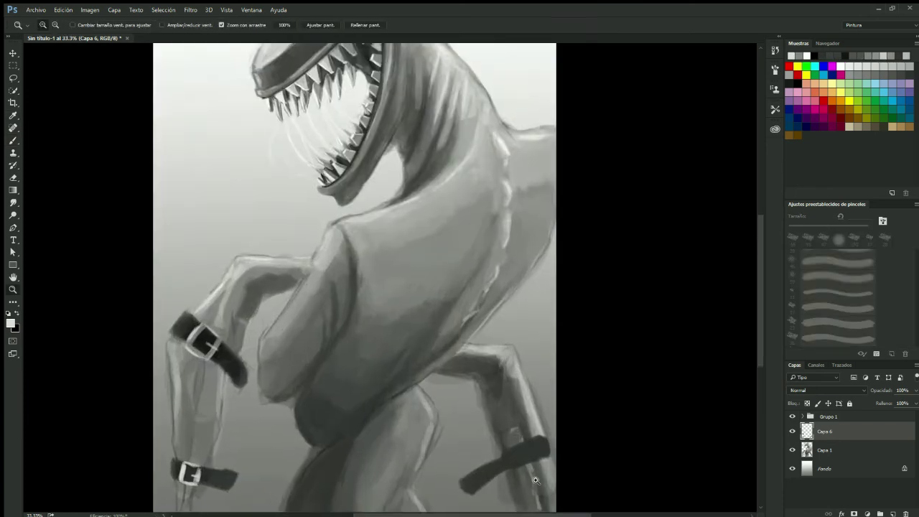
- Darken and widen the right leg strap at 36% opacity
key("3")
key("6")
mouse_move(467, 448)
left_mouse_down()
mouse_move(481, 431)
mouse_move(472, 435)
mouse_move(531, 436)
mouse_move(476, 436)
mouse_move(492, 426)
mouse_move(711, 430)
left_mouse_up()
- On Capa 1, zoom onto the lower torso and paint dark strokes along the arm
key("alt+bracketleft")
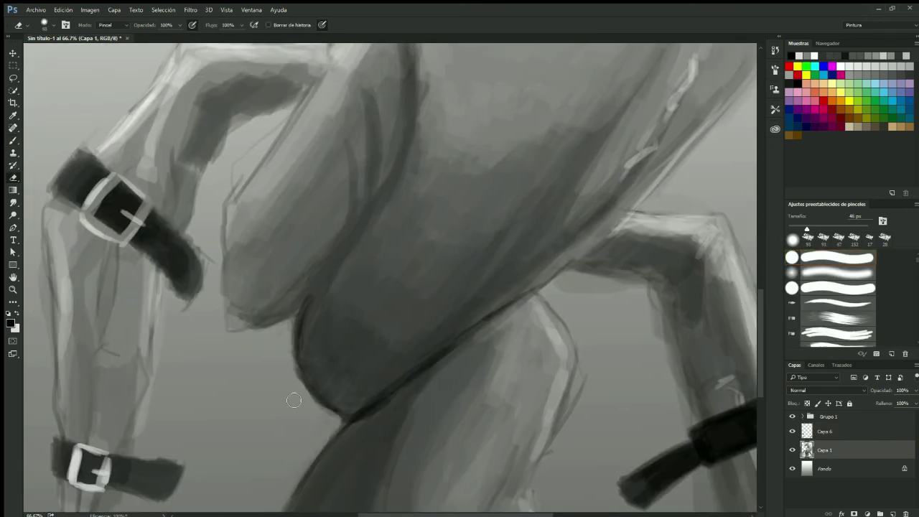
key("z")
key("ctrl+0")
left_click(352, 396)
key("b")
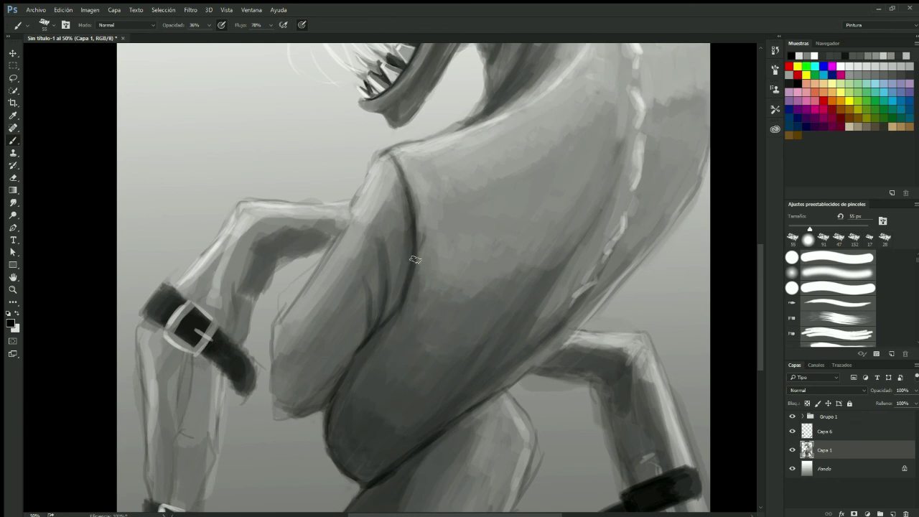
scroll(617, 358, "down", 3)
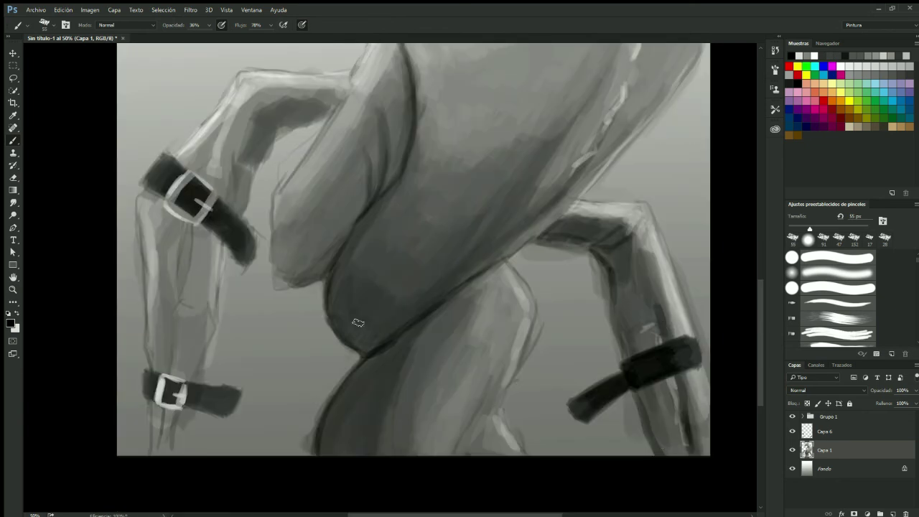
left_click_drag(323, 431, 398, 416)
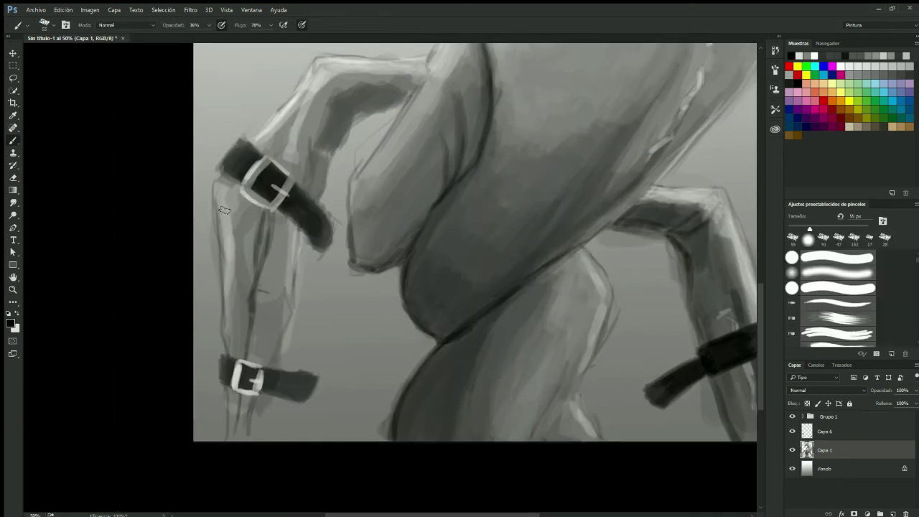
left_click_drag(261, 209, 242, 448)
left_click_drag(228, 337, 227, 439)
- With a grey colour, shade the upper torso and the left arm between strap and buckle
left_click(345, 94, "alt")
left_click_drag(343, 96, 413, 73)
left_click_drag(356, 112, 420, 71)
left_click_drag(282, 143, 237, 237)
left_click_drag(230, 194, 237, 348)
left_click_drag(248, 215, 273, 355)
left_click_drag(277, 222, 279, 359)
- Add faint shading along the arm edge and darken the arm and right torso contours
scroll(453, 157, "up", 3)
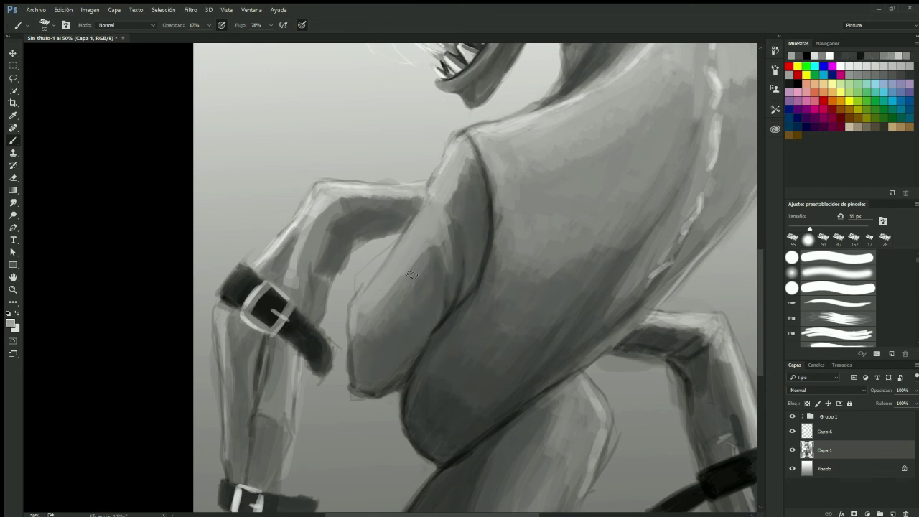
mouse_move(463, 218)
left_mouse_down()
mouse_move(450, 263)
mouse_move(395, 295)
left_mouse_up()
left_click_drag(506, 162, 496, 219)
mouse_move(710, 133)
left_mouse_down()
mouse_move(689, 185)
mouse_move(629, 273)
left_mouse_up()
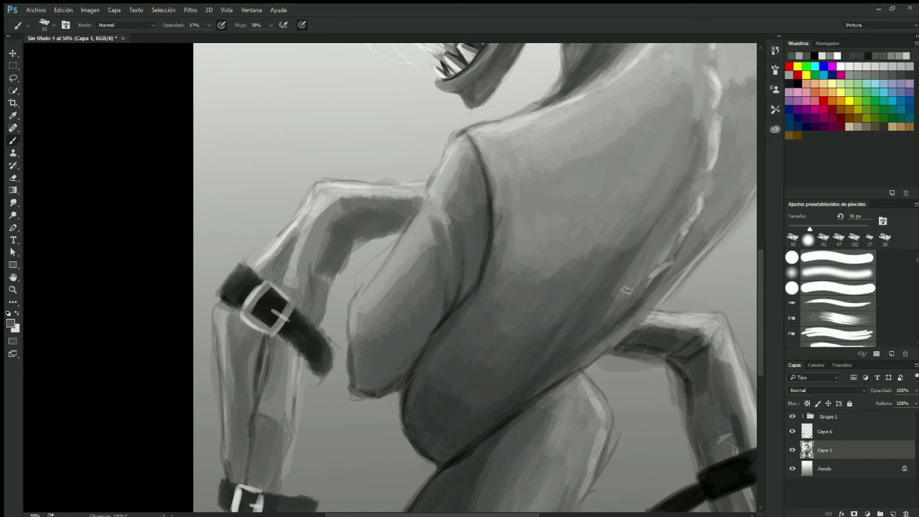
scroll(629, 273, "up", 5)
- Zoom onto the monster's head and paint dark shading along the neck
key("z")
key("ctrl+0")
left_click(591, 308)
key("b")
left_click_drag(445, 179, 413, 261)
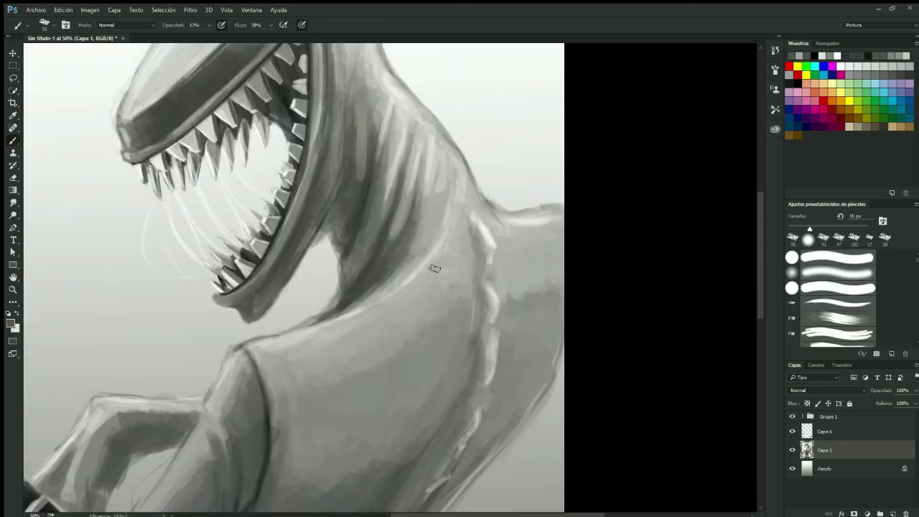
left_click_drag(424, 154, 430, 228)
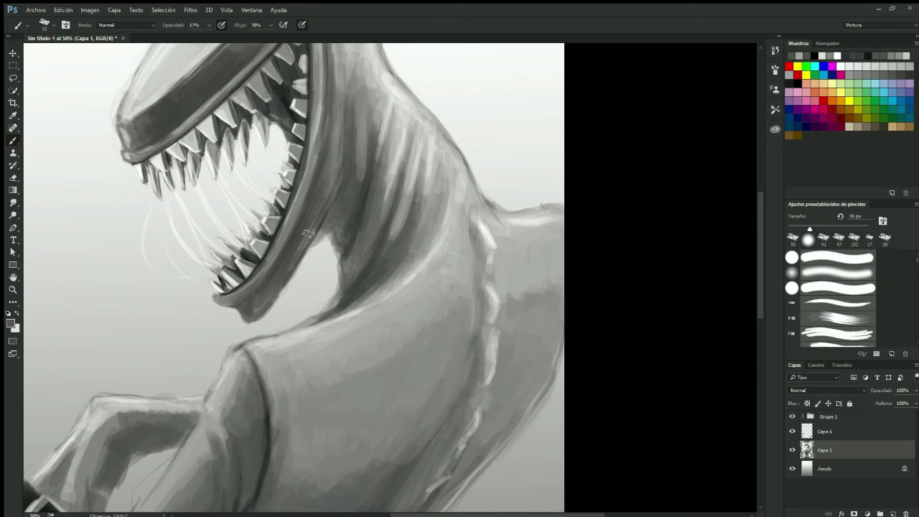
- Zoom out to the whole painting and back in on the strapped leg
scroll(255, 259, "down", 3)
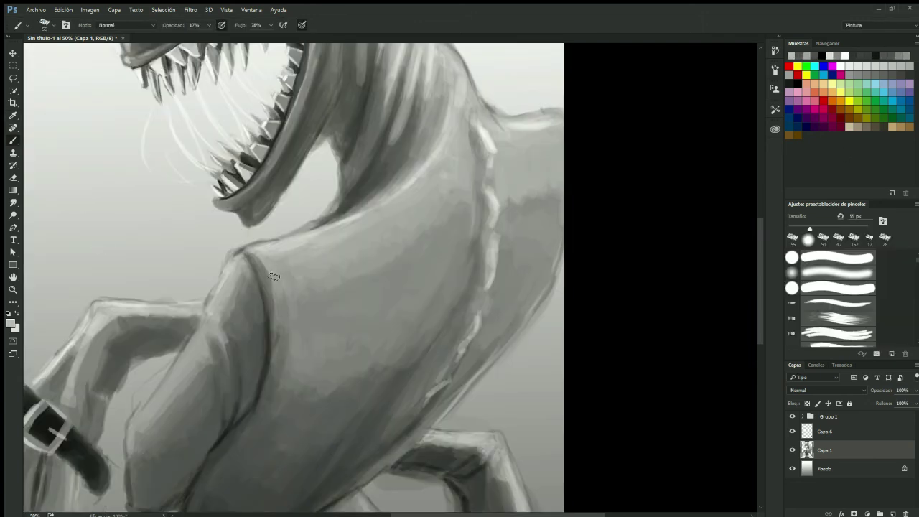
key("z")
left_click_drag(719, 347, 538, 460)
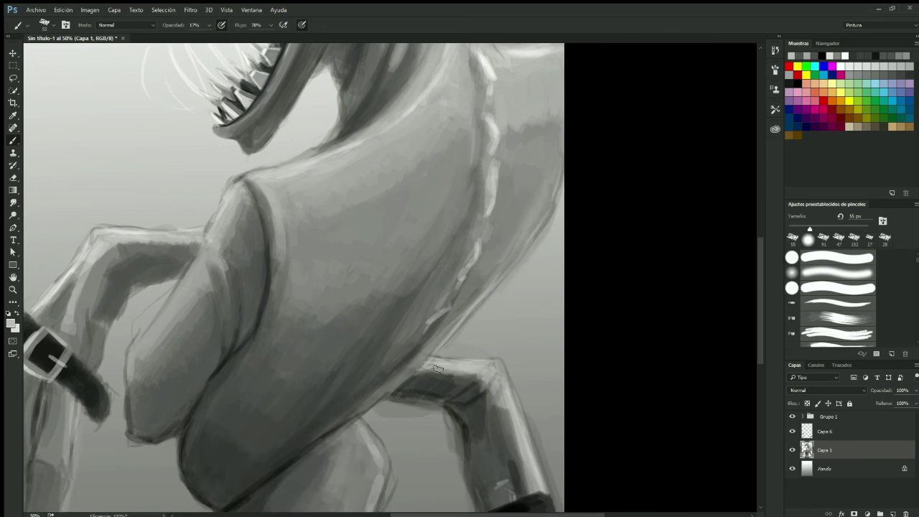
left_click(549, 473)
- On Capa 1, erase the body's edge beside the strapped arm
key("b")
left_click(824, 430)
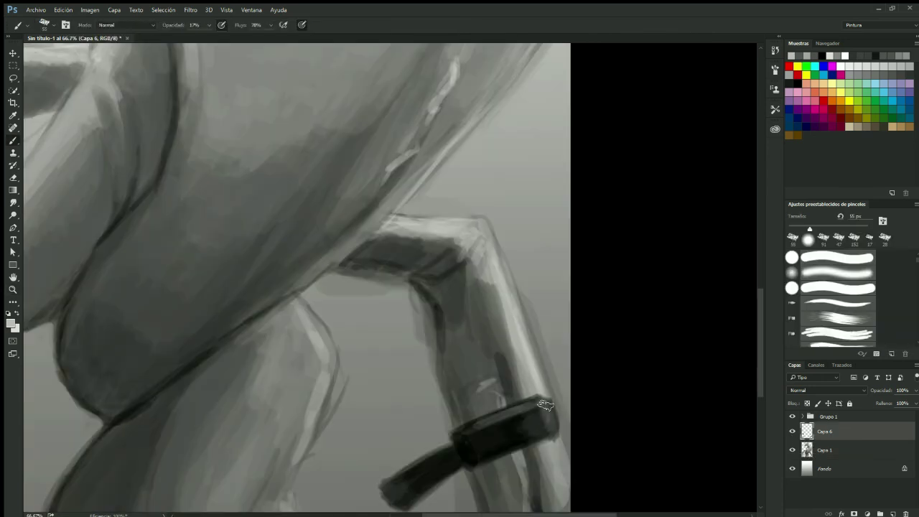
left_click_drag(578, 513, 463, 513)
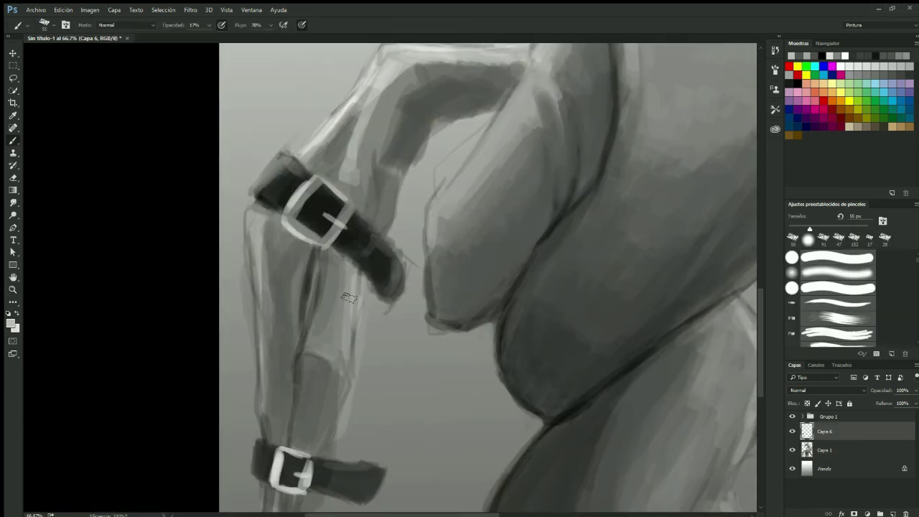
key("alt+bracketleft")
key("e")
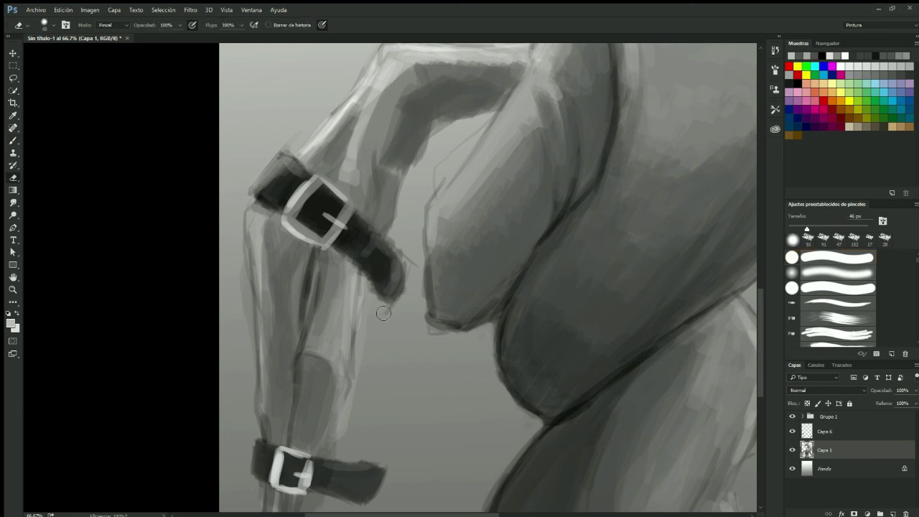
left_click_drag(415, 235, 481, 331)
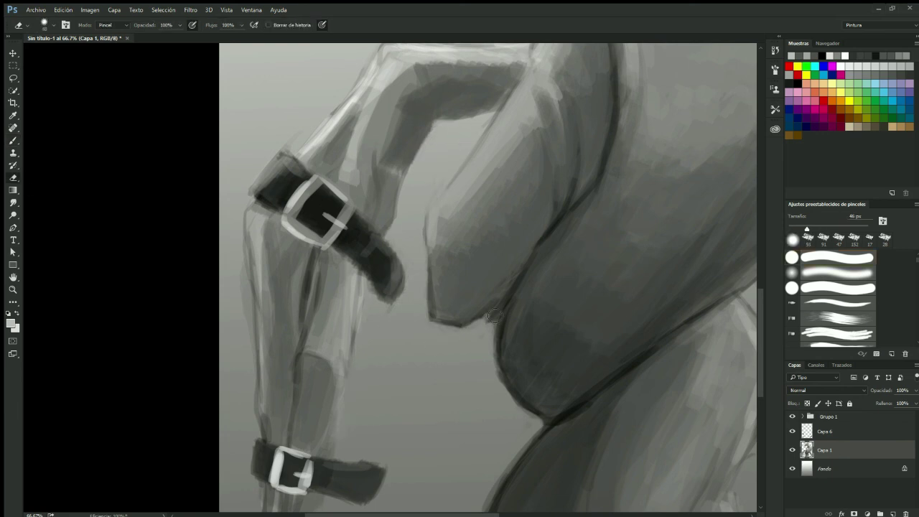
- Paint a light highlight along the arm's inner edge, raise brush opacity, and zoom out
key("b")
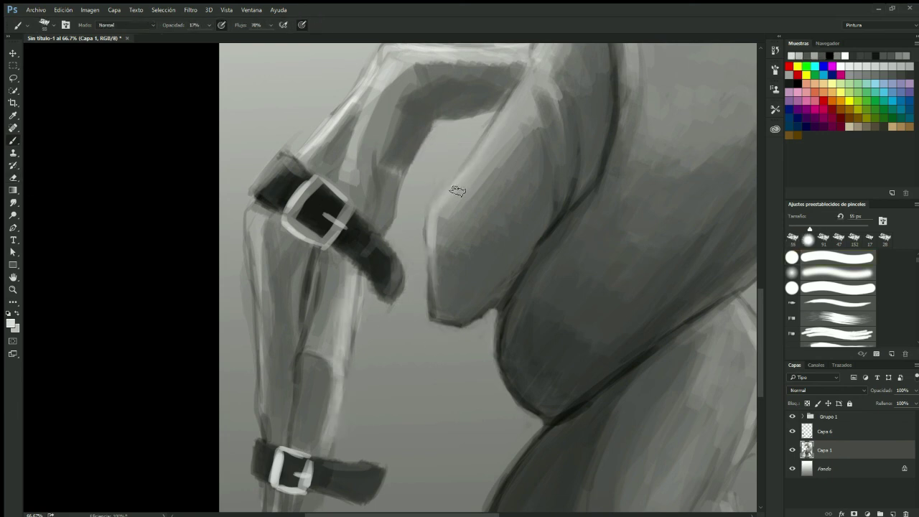
left_click_drag(391, 216, 436, 124)
scroll(765, 293, "up", 5)
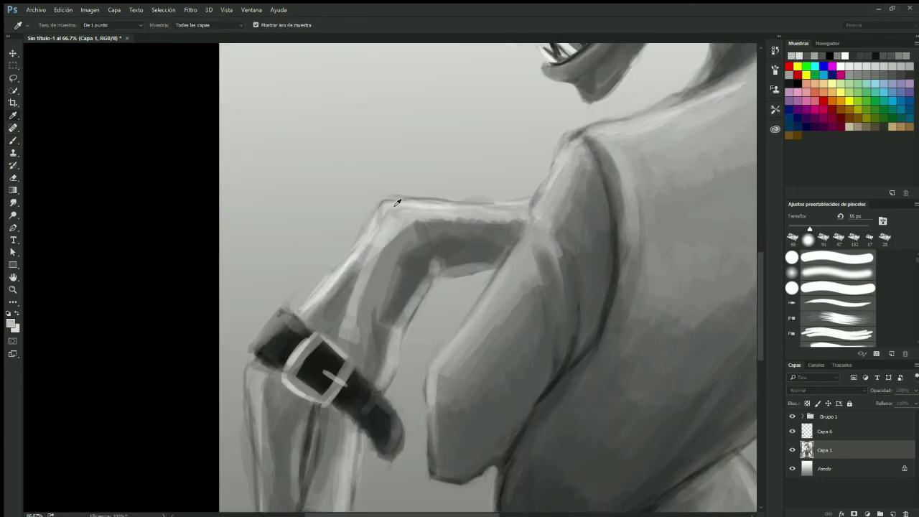
key("9")
key("7")
key("ctrl+minus")
key("ctrl+minus")
key("e")
key("b")
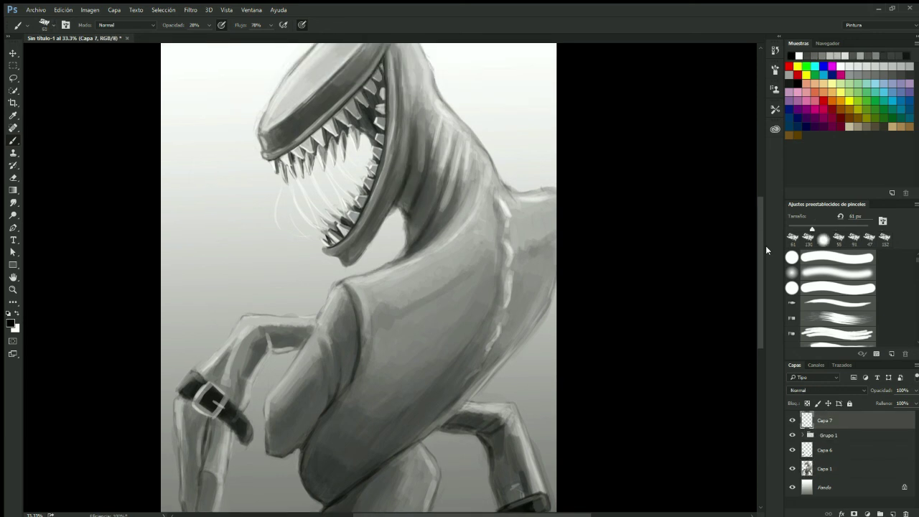
- Darken the belly contour and raise the brush opacity
scroll(467, 287, "down", 5)
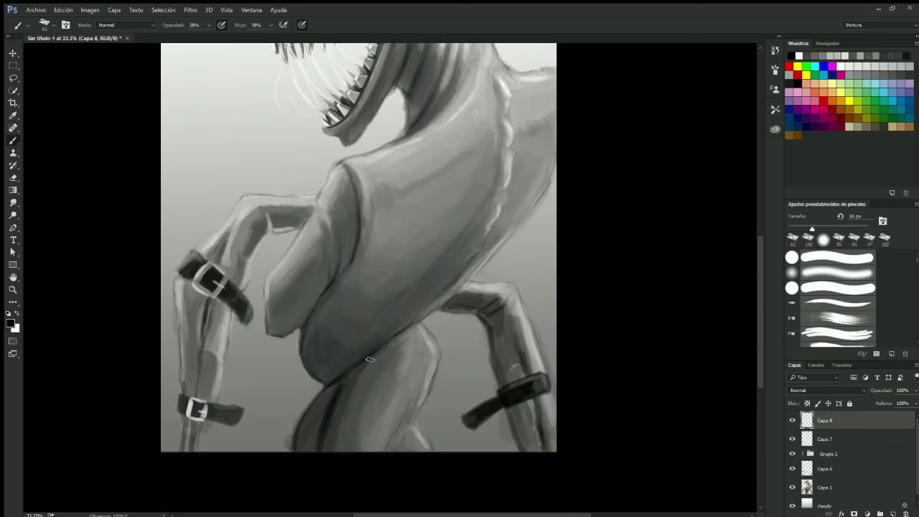
mouse_move(309, 358)
left_mouse_down()
mouse_move(343, 287)
mouse_move(316, 322)
left_mouse_up()
key("7")
key("4")
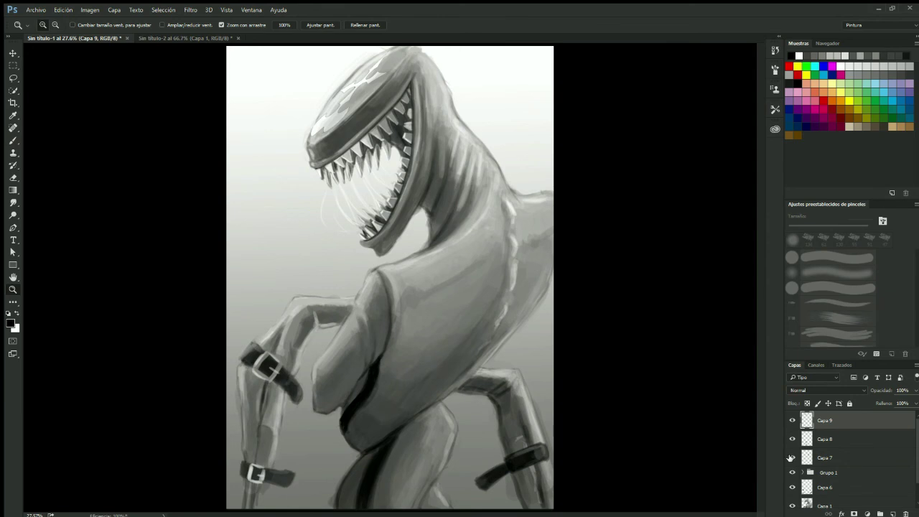
- Select Capa 7, then Capa 8, and add a new top layer Capa 9
left_click(815, 463)
key("b")
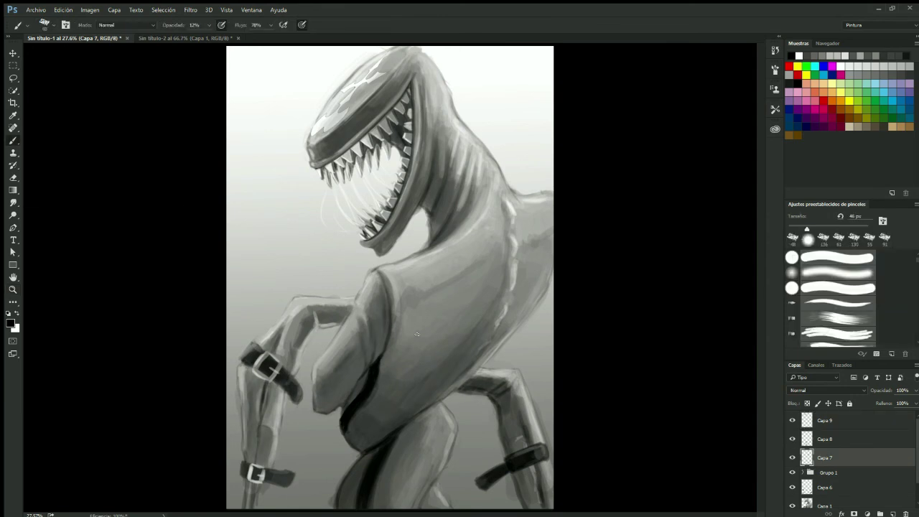
key("e")
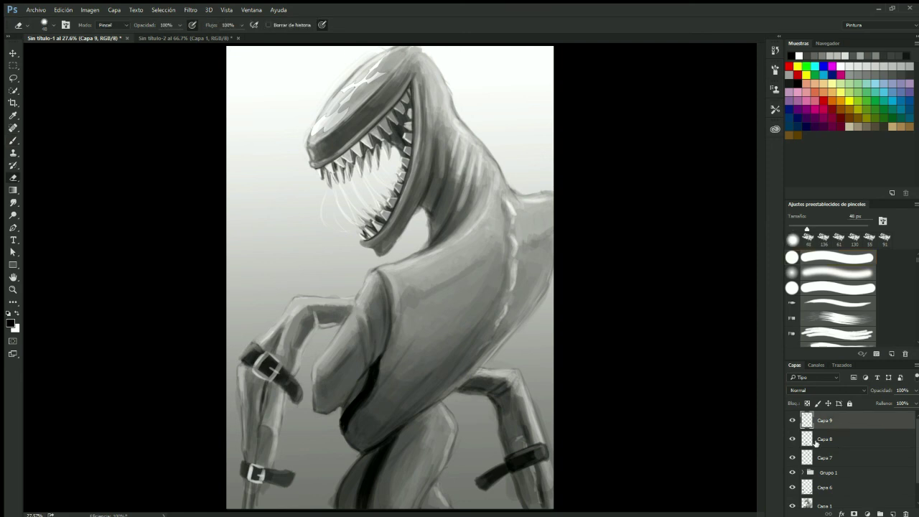
left_click(824, 506)
key("ctrl+shift+alt+n")
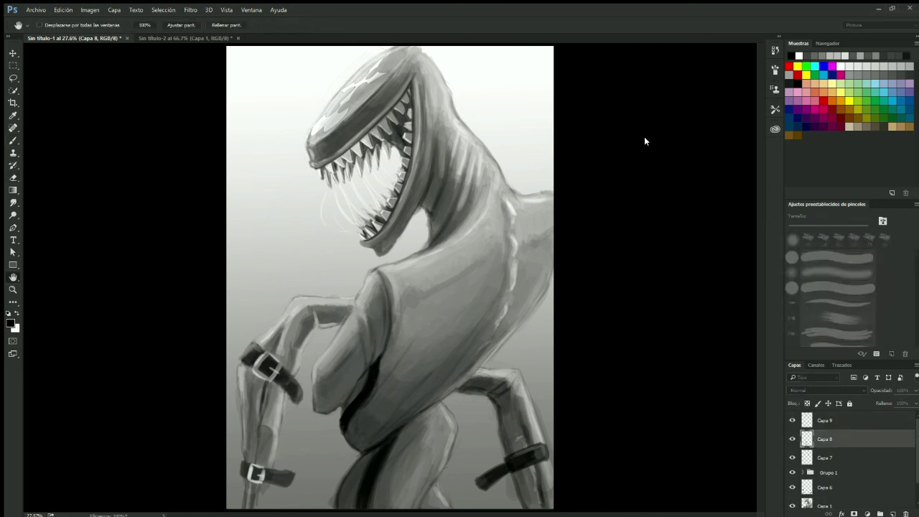
key("b")
- Darken the top of the head, then paint white highlights across it with a larger brush
left_click_drag(323, 115, 392, 69)
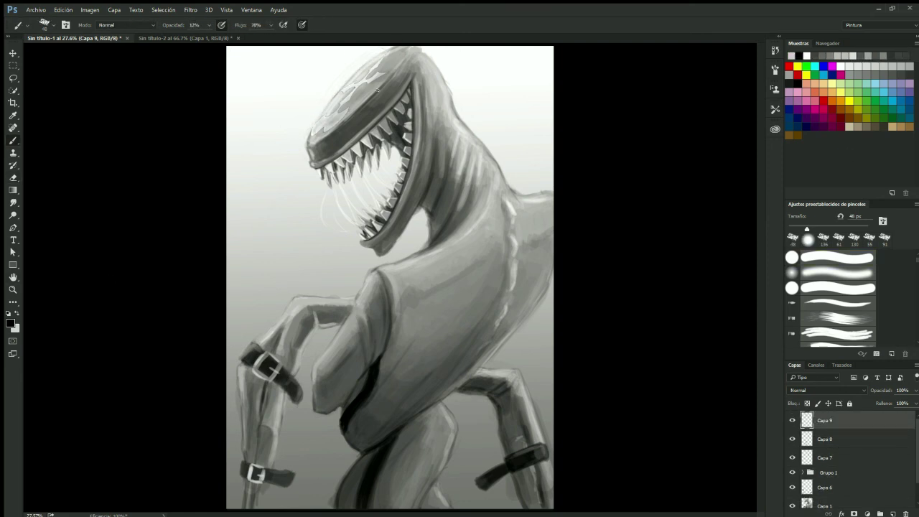
left_click(15, 313)
key("bracketright")
key("bracketright")
key("bracketright")
left_click_drag(332, 121, 385, 74)
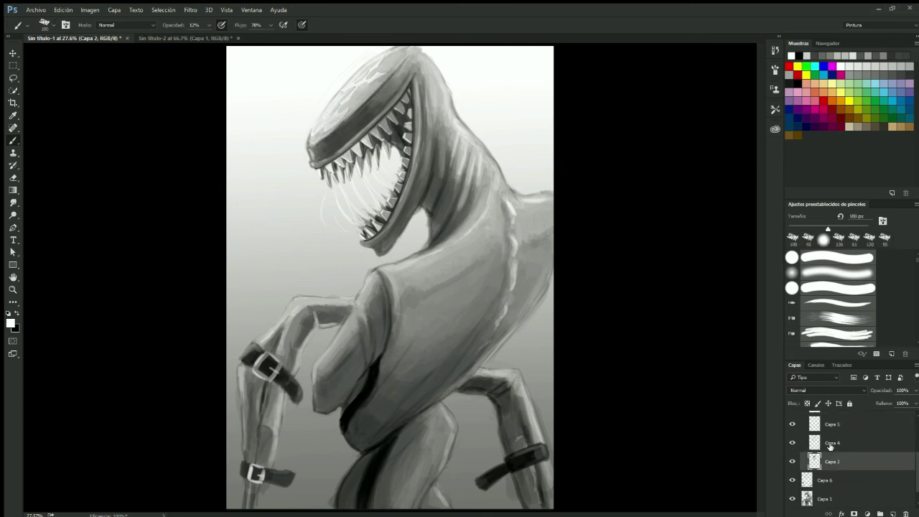
- On Capa 3, paint thin light strands between the upper teeth with a smaller, more opaque brush
left_click(833, 443)
key("6")
key("7")
scroll(378, 142, "up", 4)
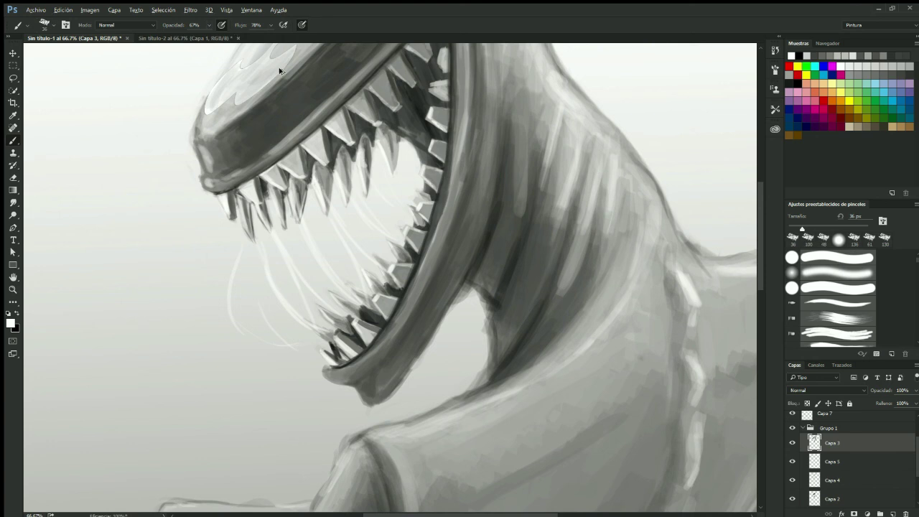
key("bracketleft")
key("bracketleft")
key("bracketleft")
left_click_drag(392, 136, 387, 177)
left_click_drag(365, 145, 400, 218)
mouse_move(361, 157)
left_mouse_down()
mouse_move(385, 220)
mouse_move(360, 208)
left_mouse_up()
left_click_drag(343, 174, 366, 220)
- Paint more light strands lower inside the mouth, then move work to Capa 5
left_click_drag(331, 196, 367, 273)
mouse_move(295, 198)
left_mouse_down()
mouse_move(319, 250)
mouse_move(323, 309)
left_mouse_up()
left_click_drag(267, 244, 309, 310)
left_click_drag(247, 229, 331, 339)
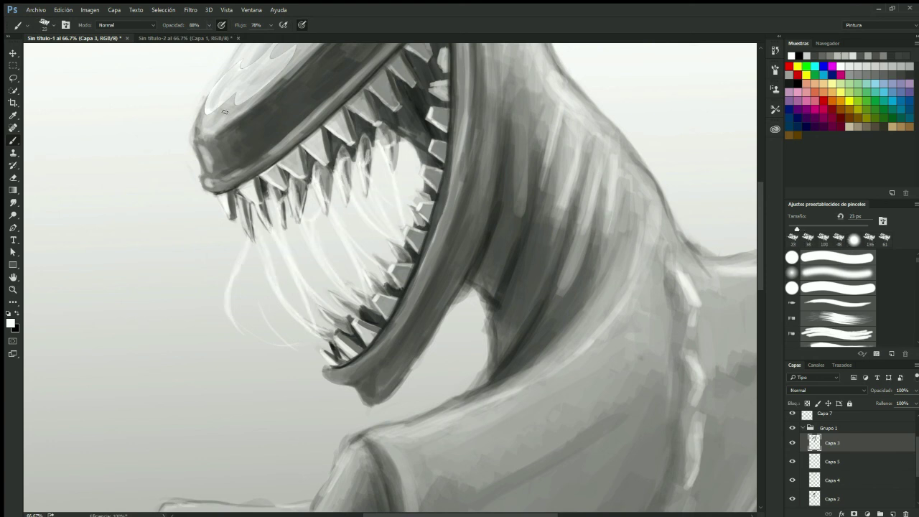
key("alt+bracketleft")
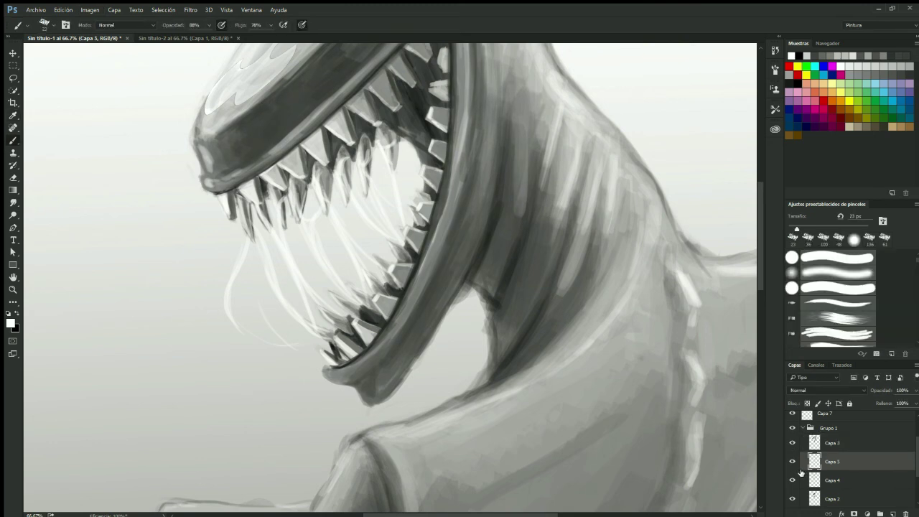
key("i")
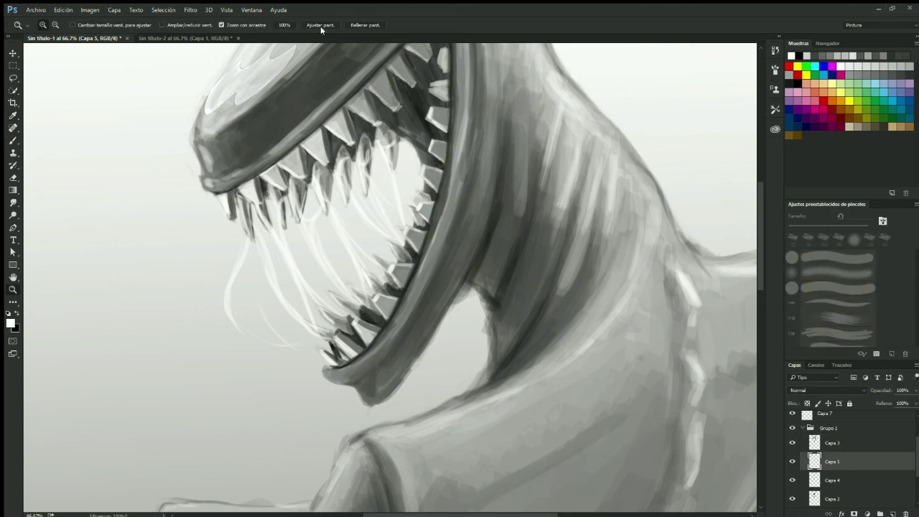
- On a new layer, hand-letter 'Thanks' in white with a smaller brush
key("b")
key("d")
key("x")
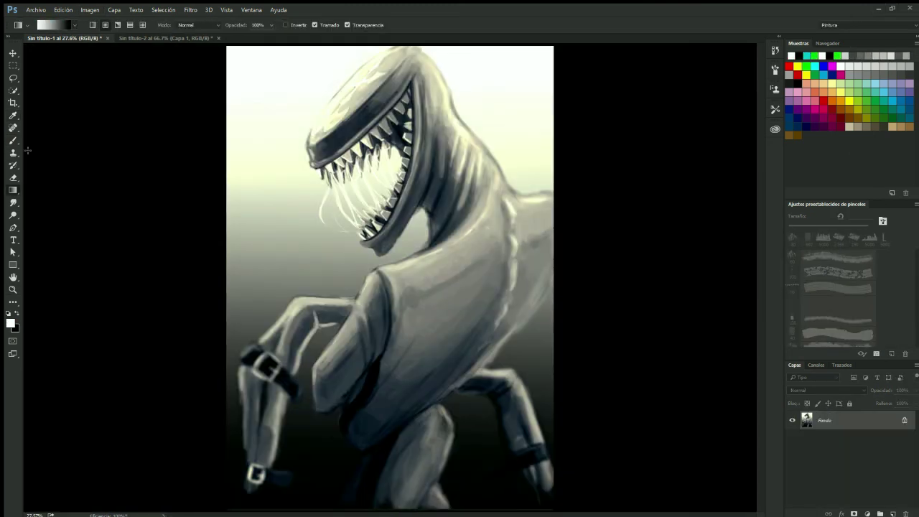
key("ctrl+shift+alt+n")
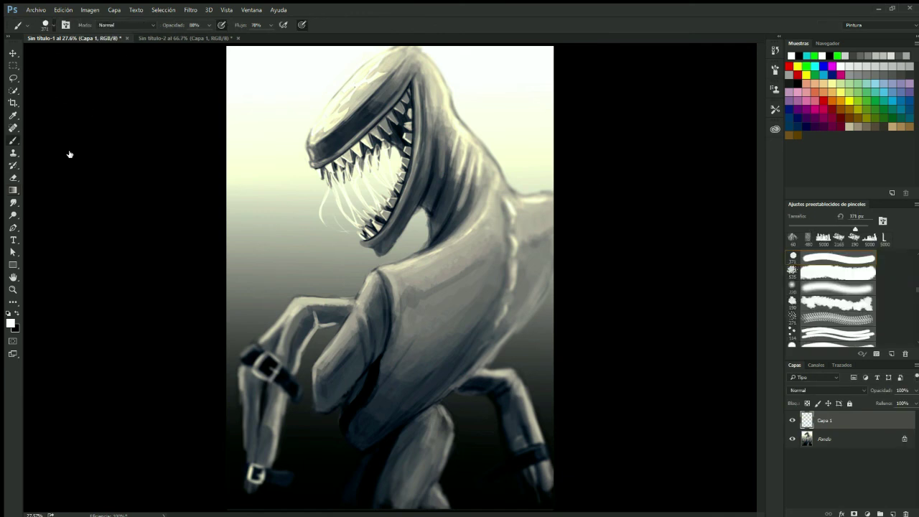
key("bracketleft")
key("bracketleft")
key("bracketleft")
mouse_move(237, 344)
left_mouse_down()
mouse_move(270, 325)
mouse_move(294, 359)
left_mouse_up()
left_click_drag(327, 338, 403, 309)
mouse_move(304, 368)
left_mouse_down()
mouse_move(309, 390)
mouse_move(298, 428)
left_mouse_up()
- Hand-letter 'for Watching' below 'Thanks' and add a crown doodle under the message
left_click_drag(351, 388, 384, 367)
left_click_drag(310, 431, 359, 474)
left_click_drag(382, 424, 445, 380)
mouse_move(463, 452)
left_mouse_down()
mouse_move(405, 474)
mouse_move(535, 388)
left_mouse_up()
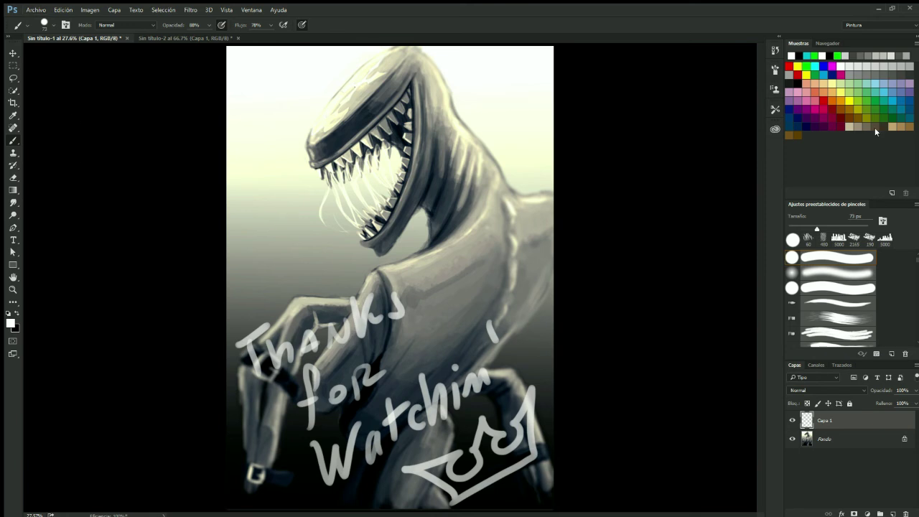